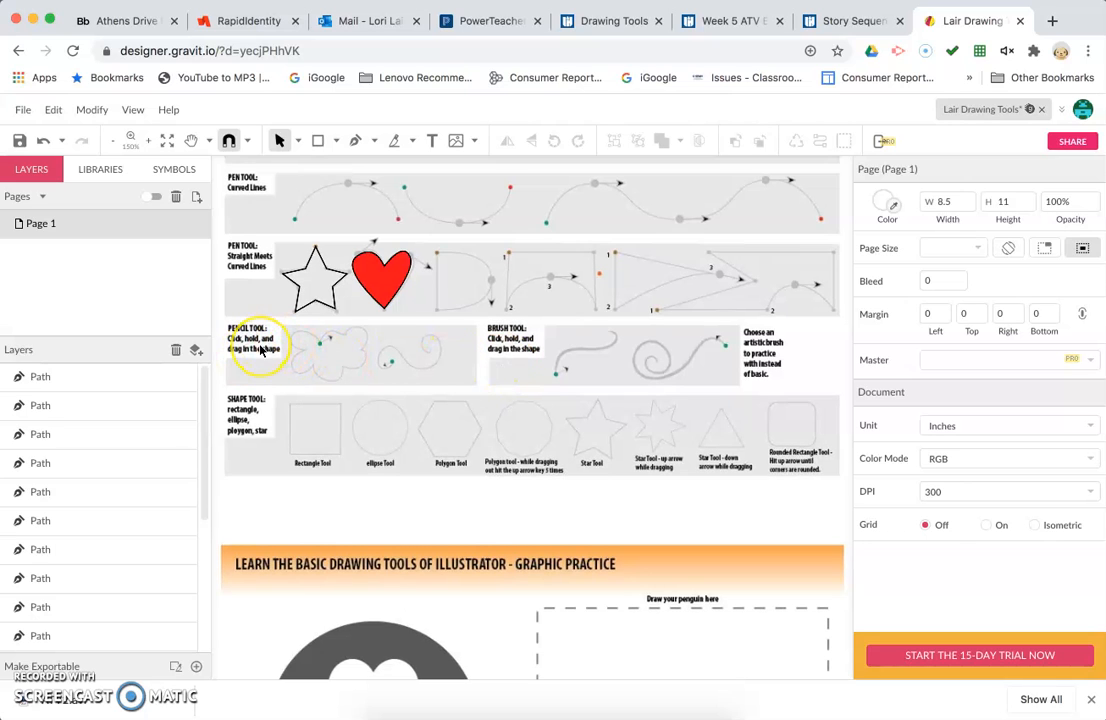
- Draw a closed freehand cloud about 1.17 by 0.51 in over the Pencil Tool cloud guide and fill it with red #FF0000
click(375, 143)
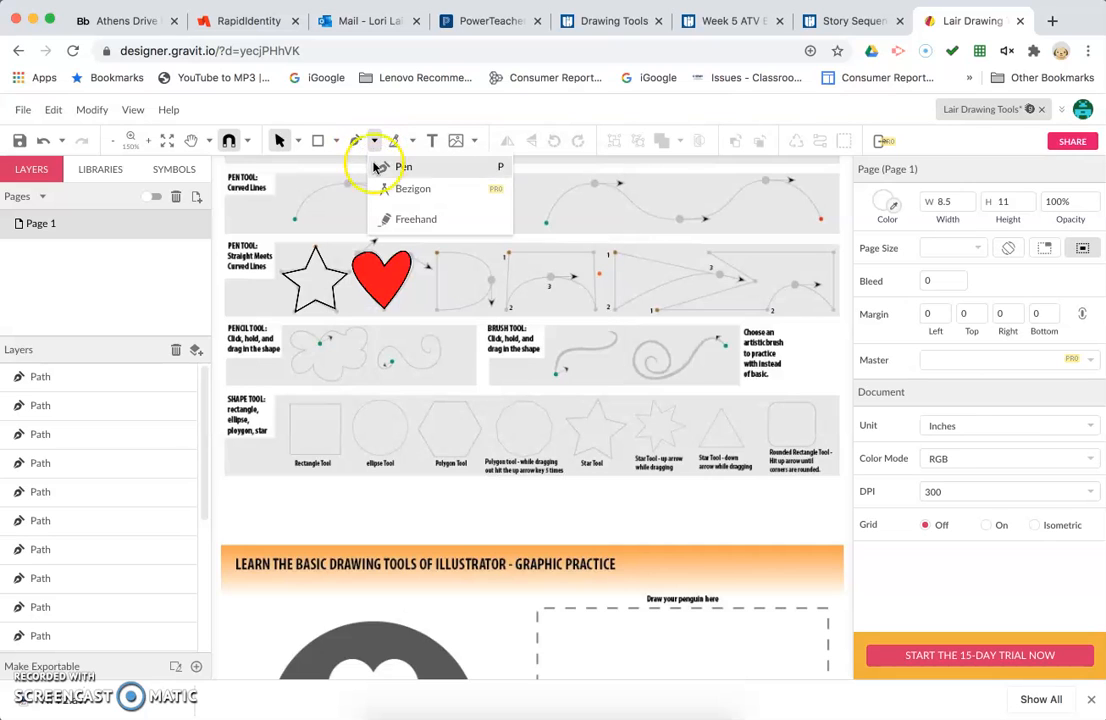
click(393, 220)
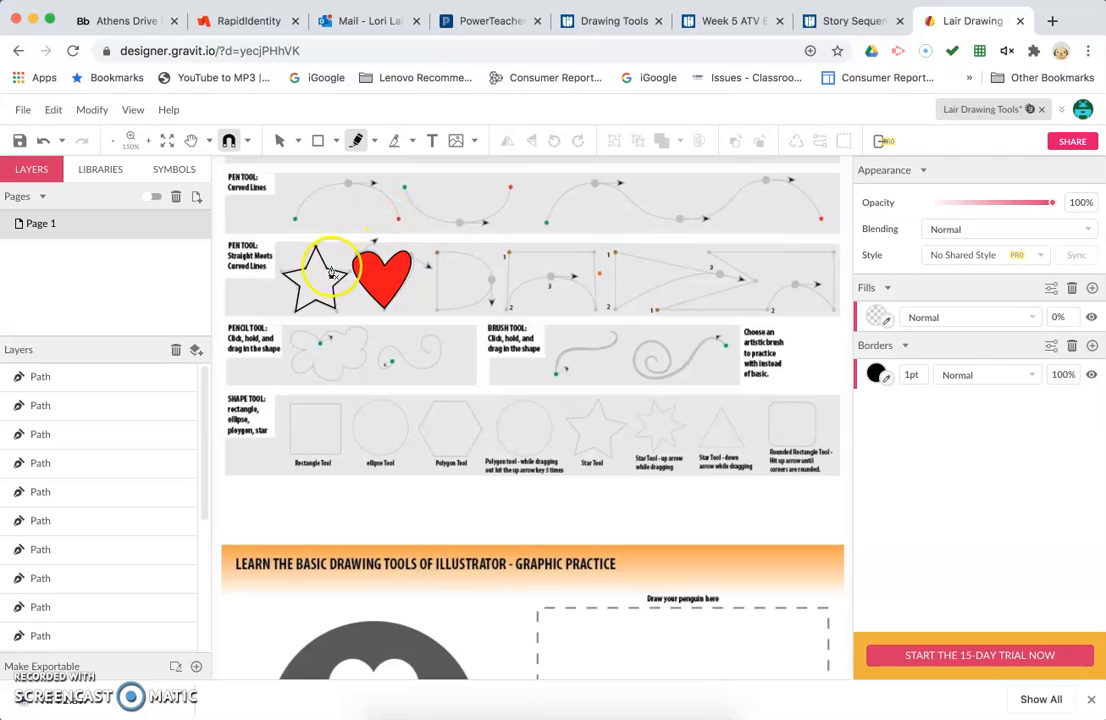
click(320, 346)
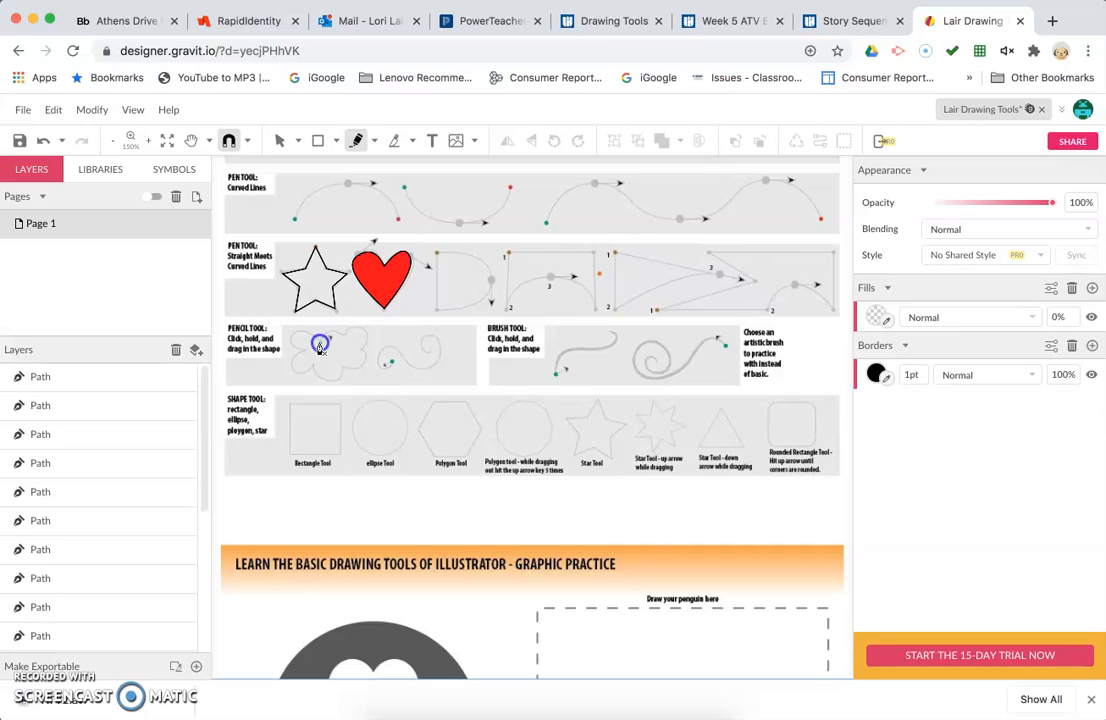
mouse_move(321, 345)
mouse_down()
mouse_move(336, 332)
mouse_move(365, 343)
mouse_move(368, 366)
mouse_move(299, 375)
mouse_move(267, 353)
mouse_move(321, 344)
mouse_up()
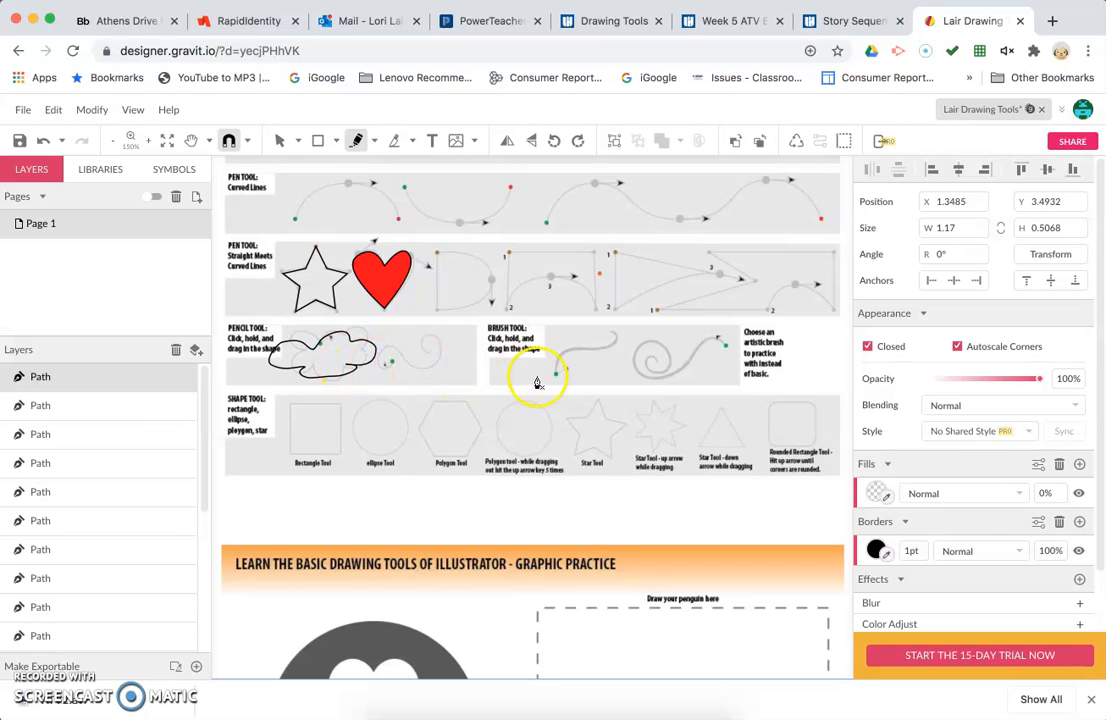
click(873, 494)
click(907, 465)
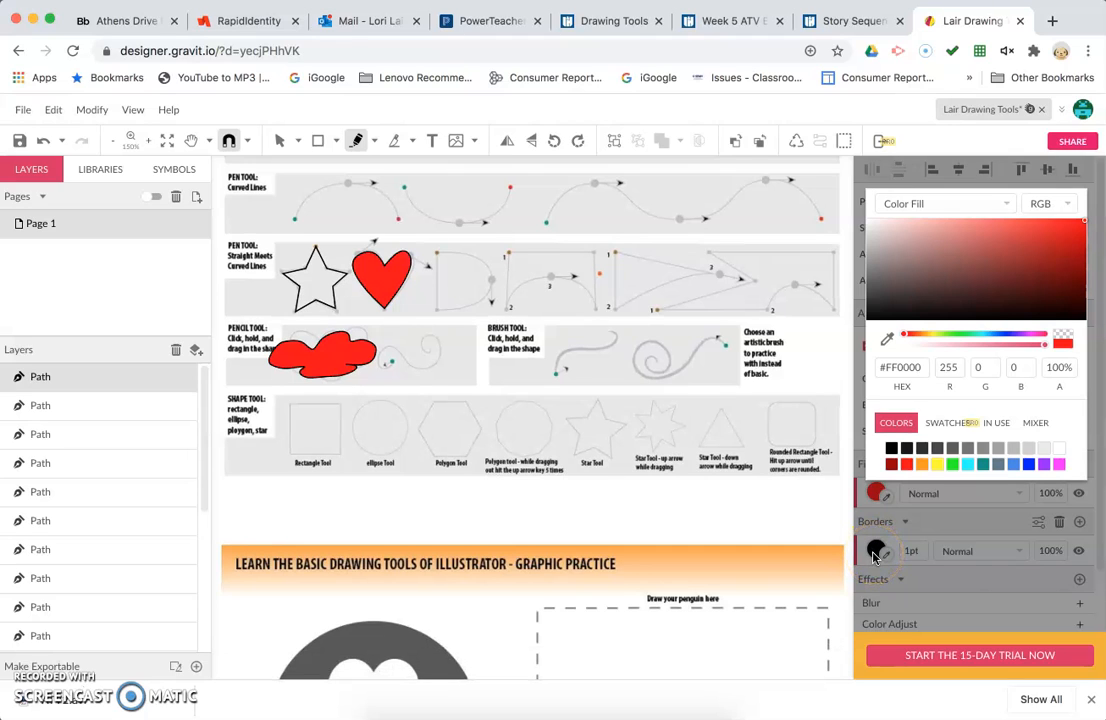
- Draw an open, unfilled freehand swirl about 0.82 by 0.42 in over the spiral guide in the Pencil Tool row
click(395, 367)
mouse_move(394, 363)
mouse_down()
mouse_move(385, 369)
mouse_move(383, 351)
mouse_move(425, 373)
mouse_move(455, 365)
mouse_move(444, 338)
mouse_move(415, 338)
mouse_move(425, 353)
mouse_move(440, 349)
mouse_move(428, 352)
mouse_up()
click(437, 362)
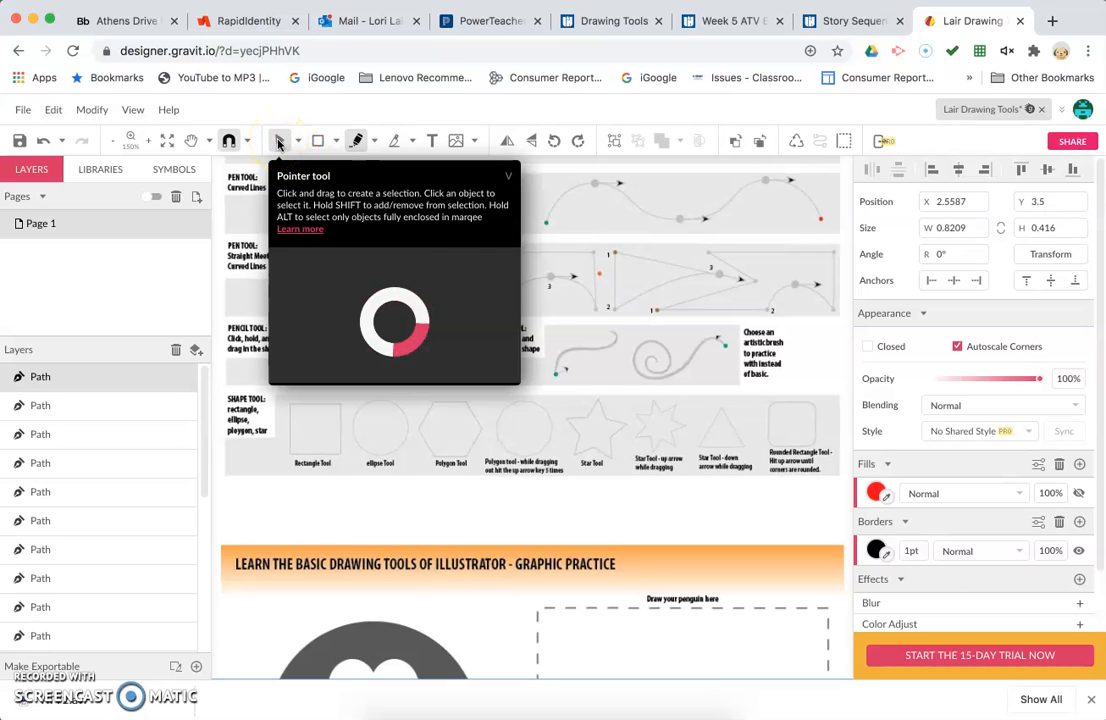
- Enlarge the freehand swirl to about 1.20 by 0.79 in, reposition it over its guide, and deselect it
click(279, 142)
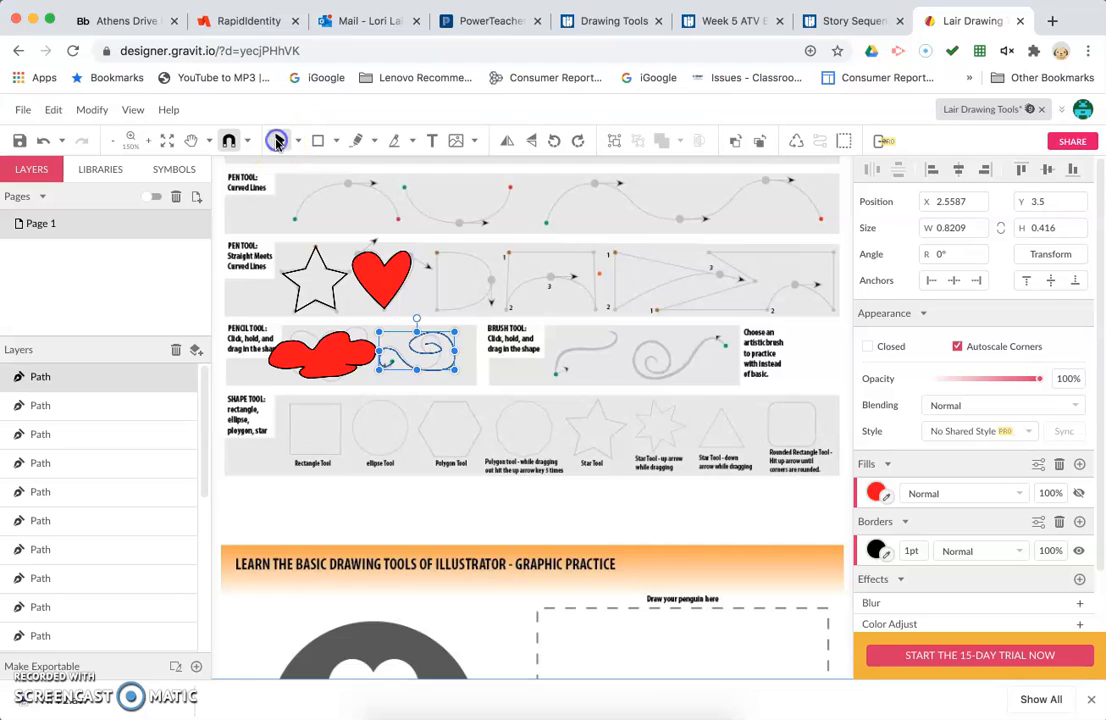
mouse_move(438, 354)
mouse_down()
mouse_move(452, 360)
mouse_move(503, 306)
mouse_up()
drag(461, 348, 426, 351)
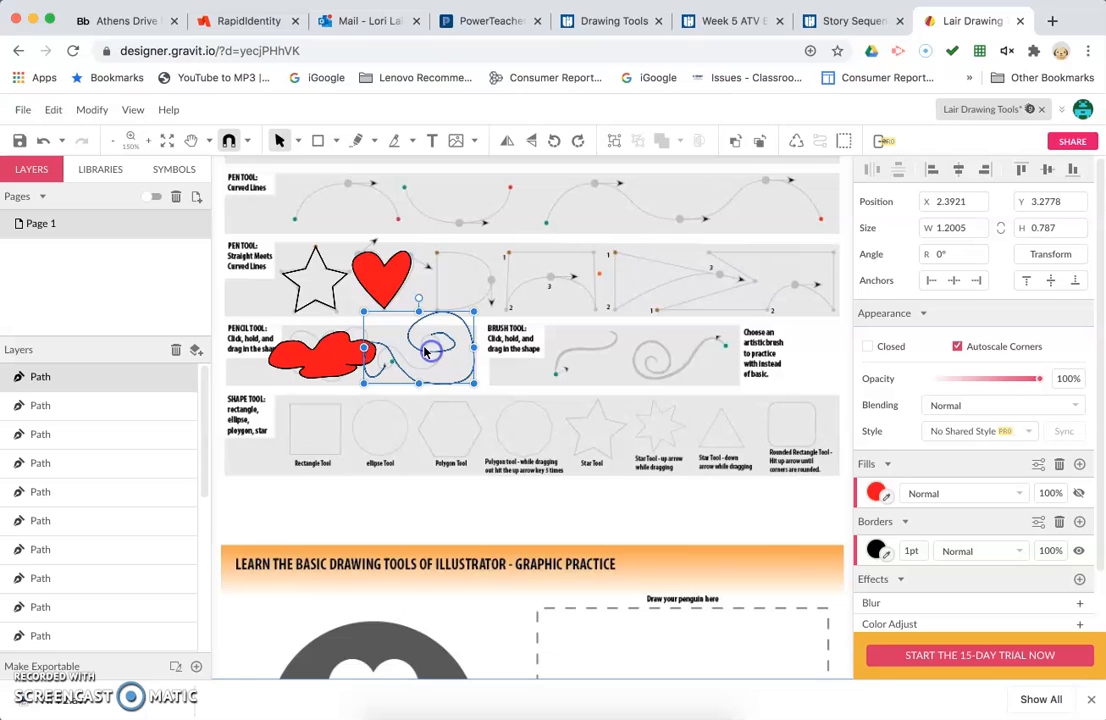
click(490, 374)
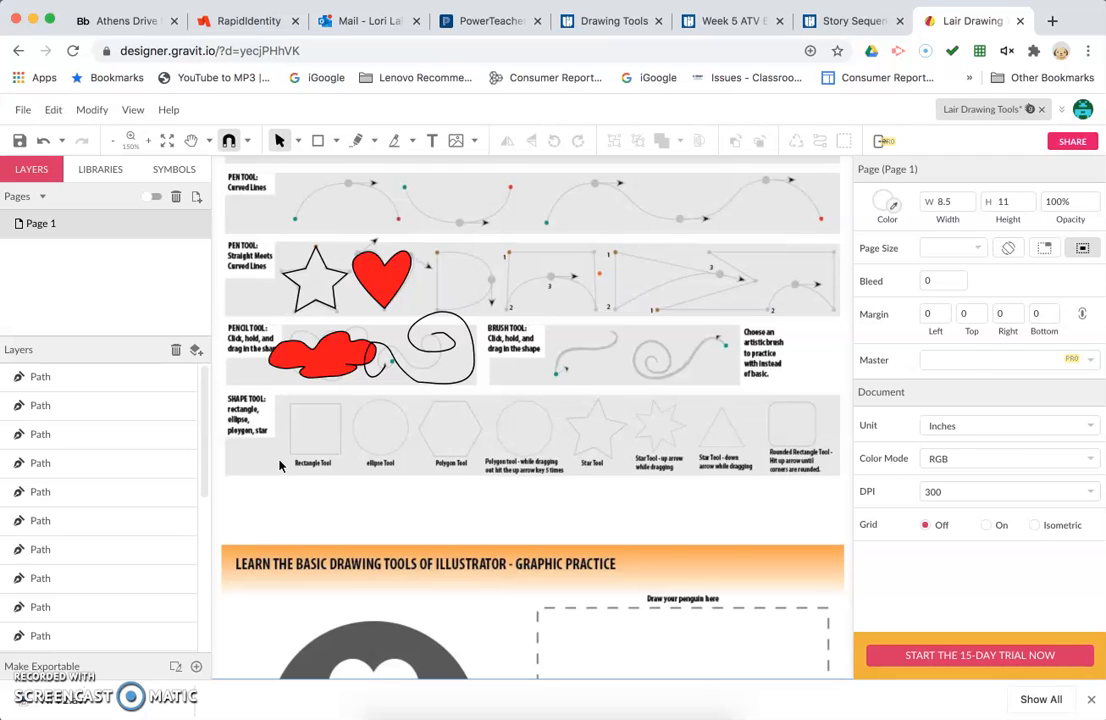
- Draw a rectangle about 0.54 by 0.55 in over the Rectangle Tool guide and fill it with cyan #00FFFF
click(337, 141)
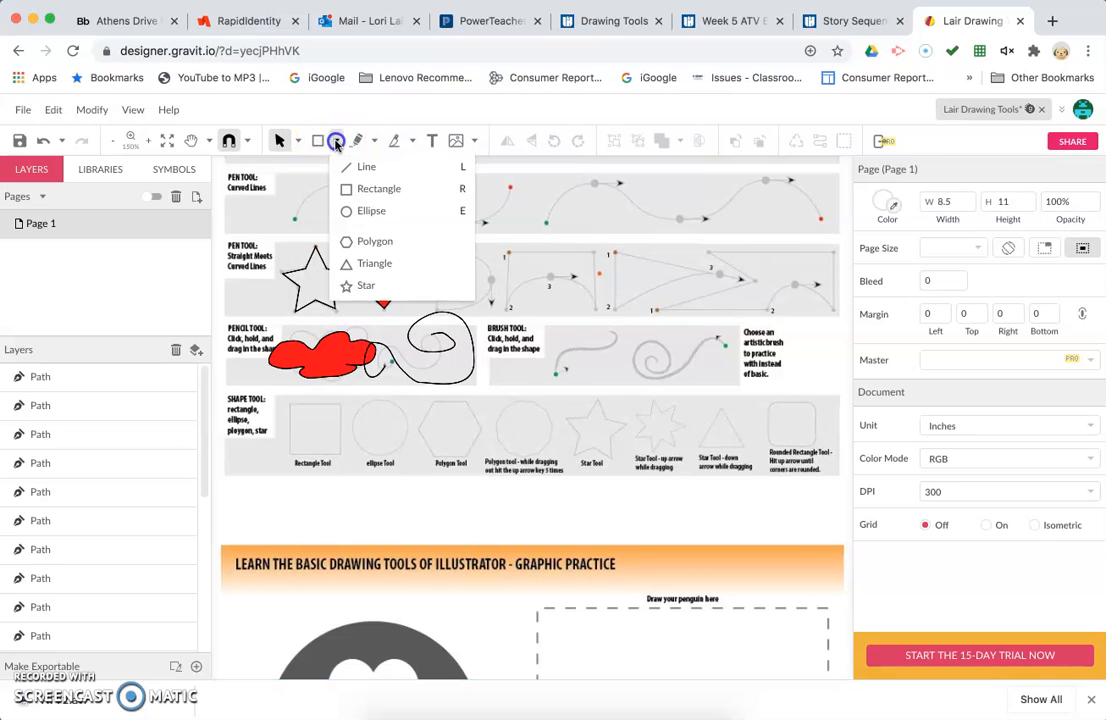
click(372, 188)
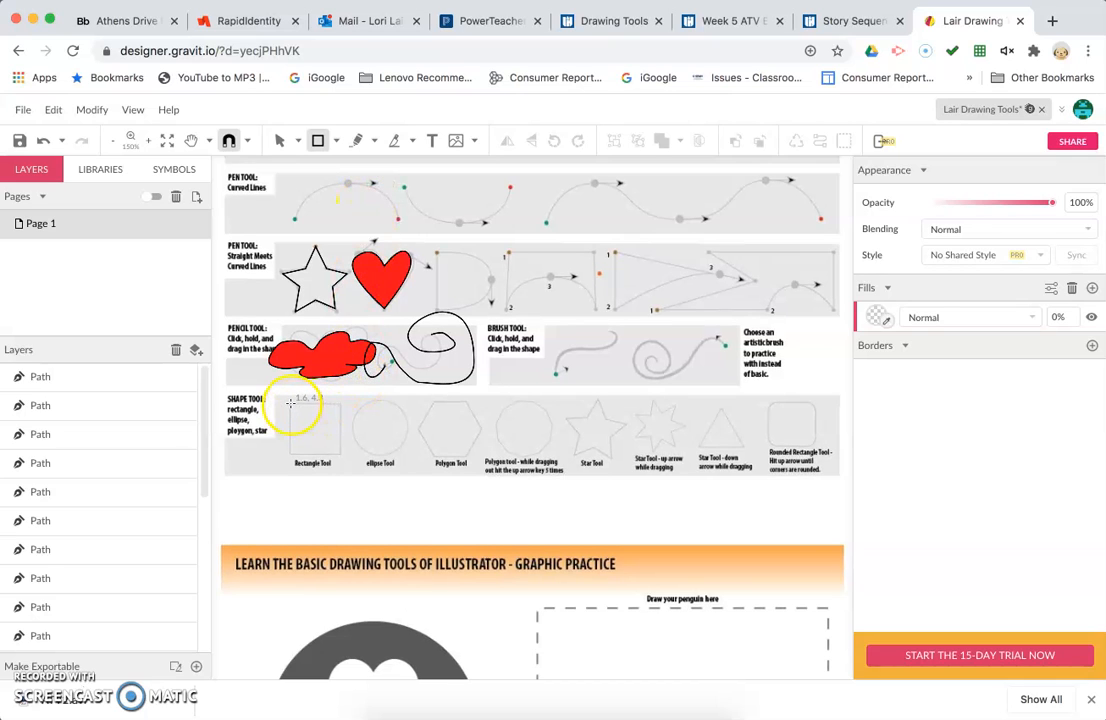
drag(295, 407, 341, 454)
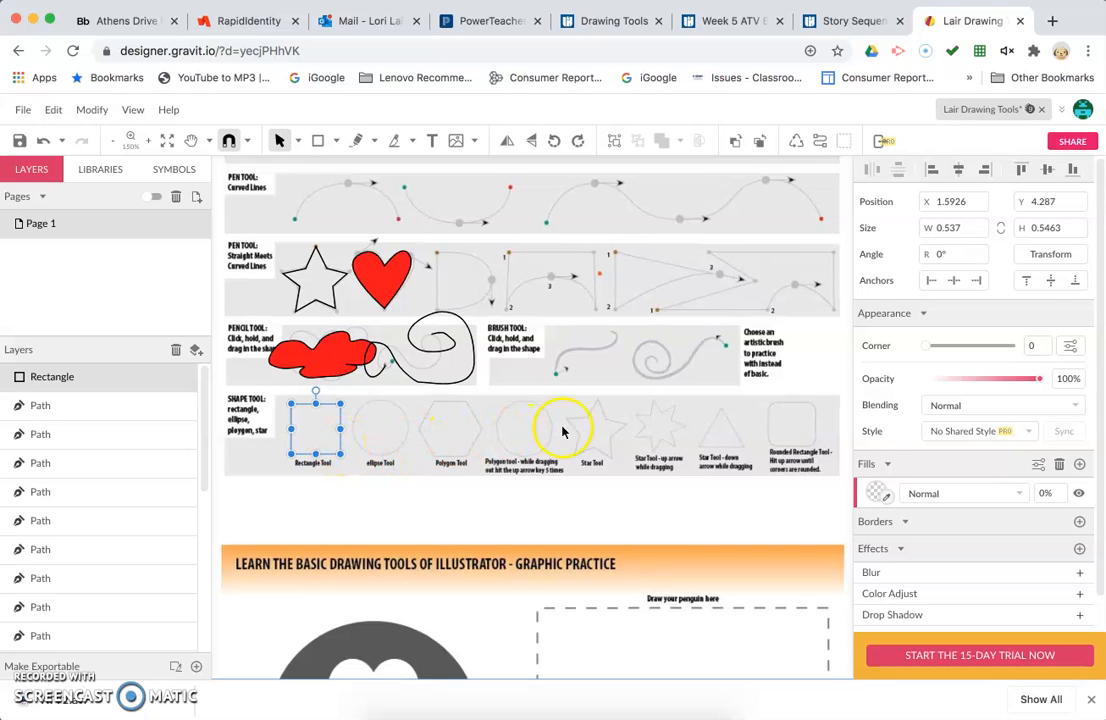
click(874, 495)
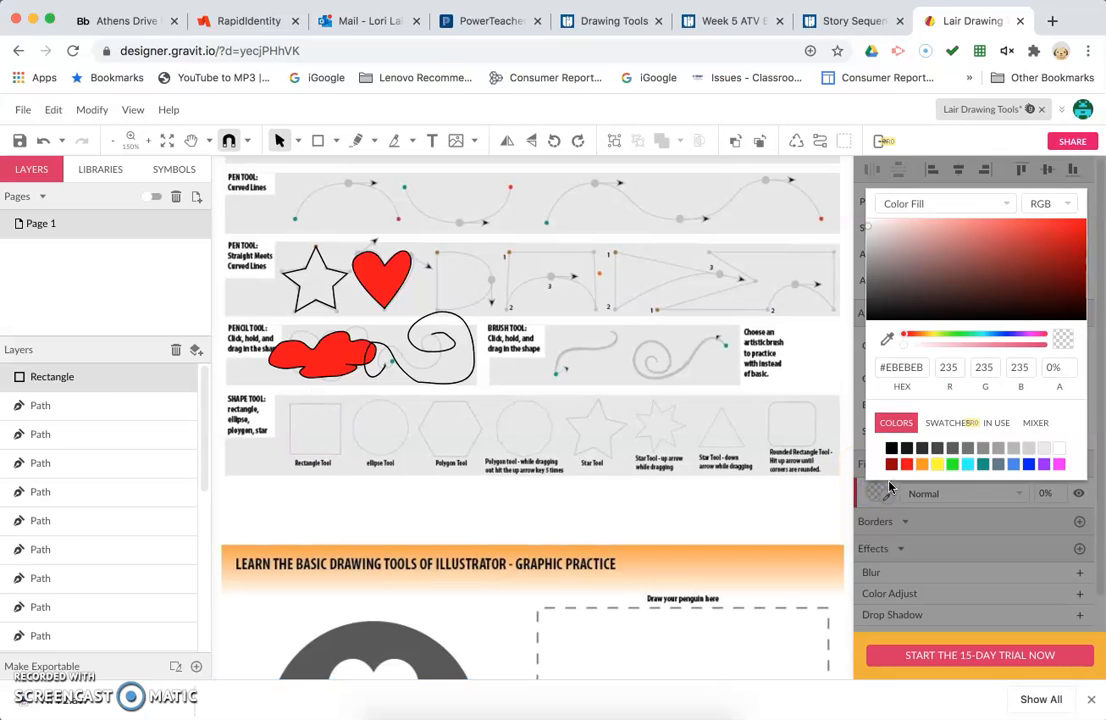
click(968, 465)
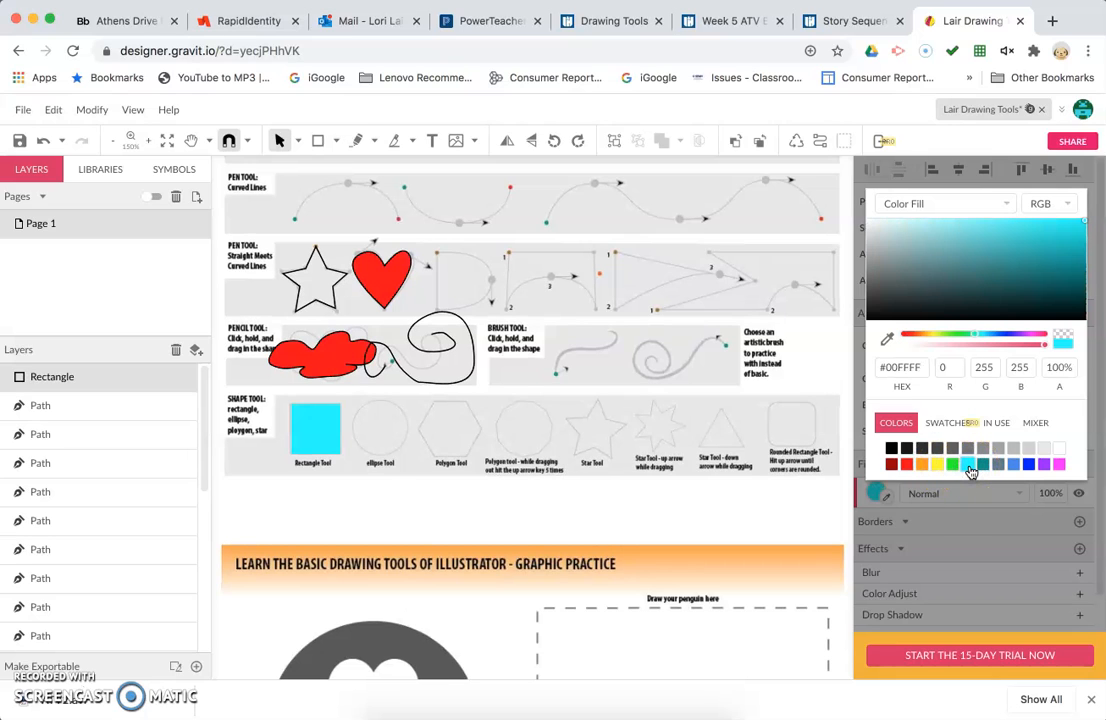
- Add a border to the cyan square, trying cyan #00FFFF as its colour before setting it to black #000000
click(887, 528)
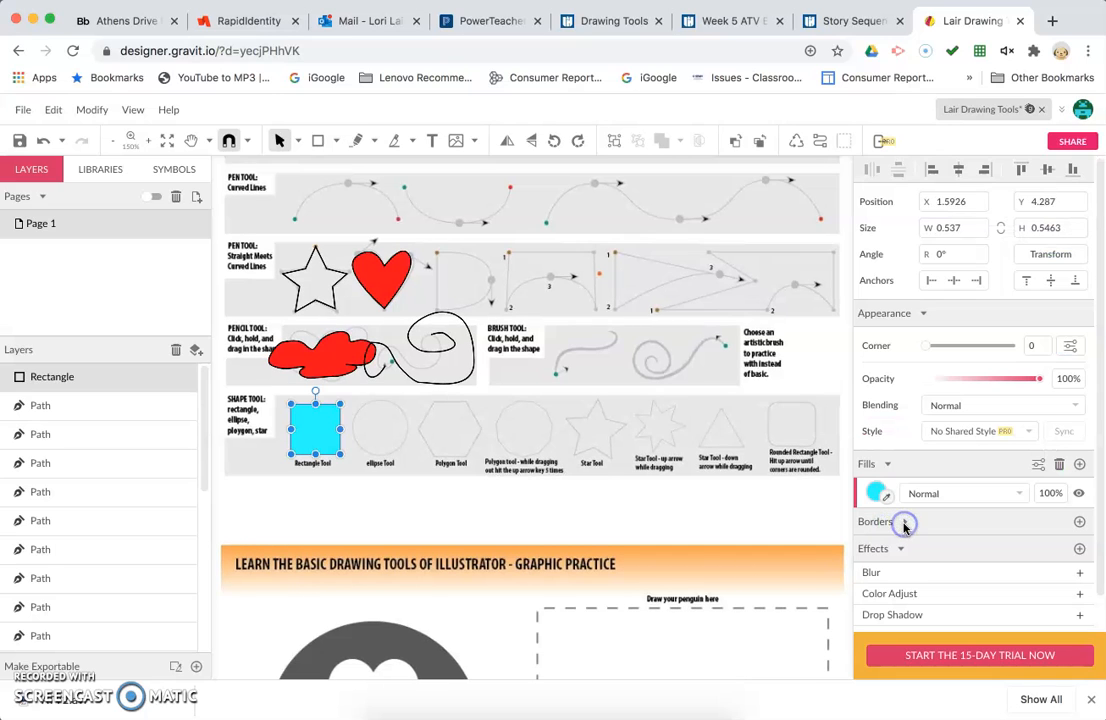
click(1079, 524)
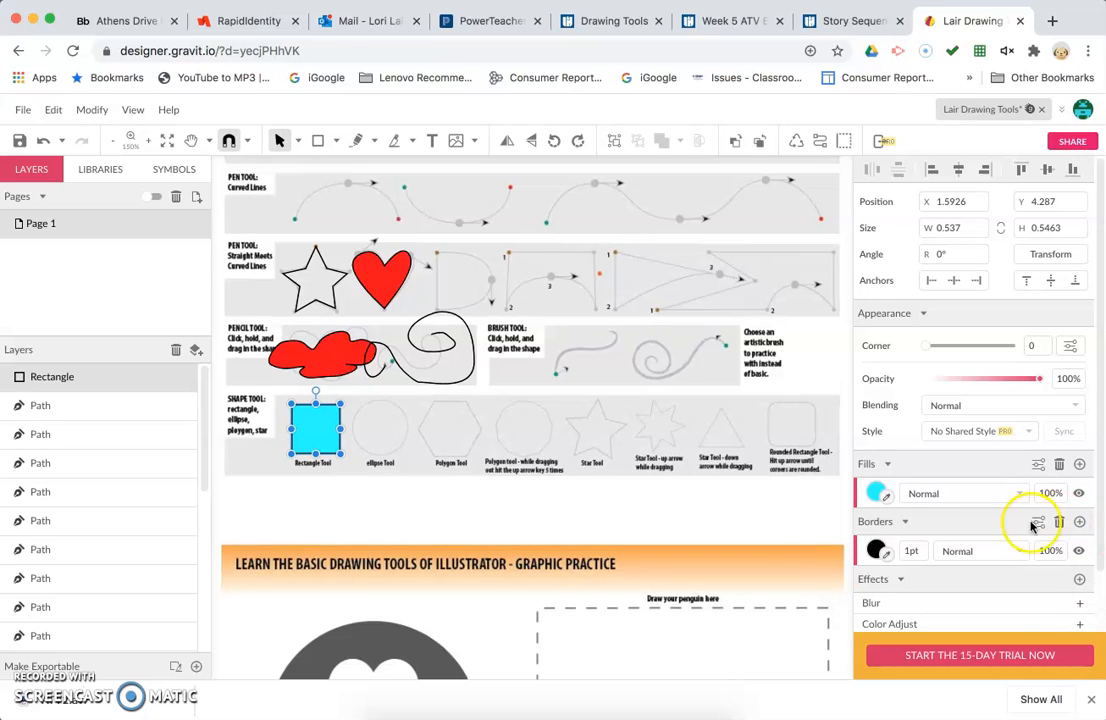
click(876, 551)
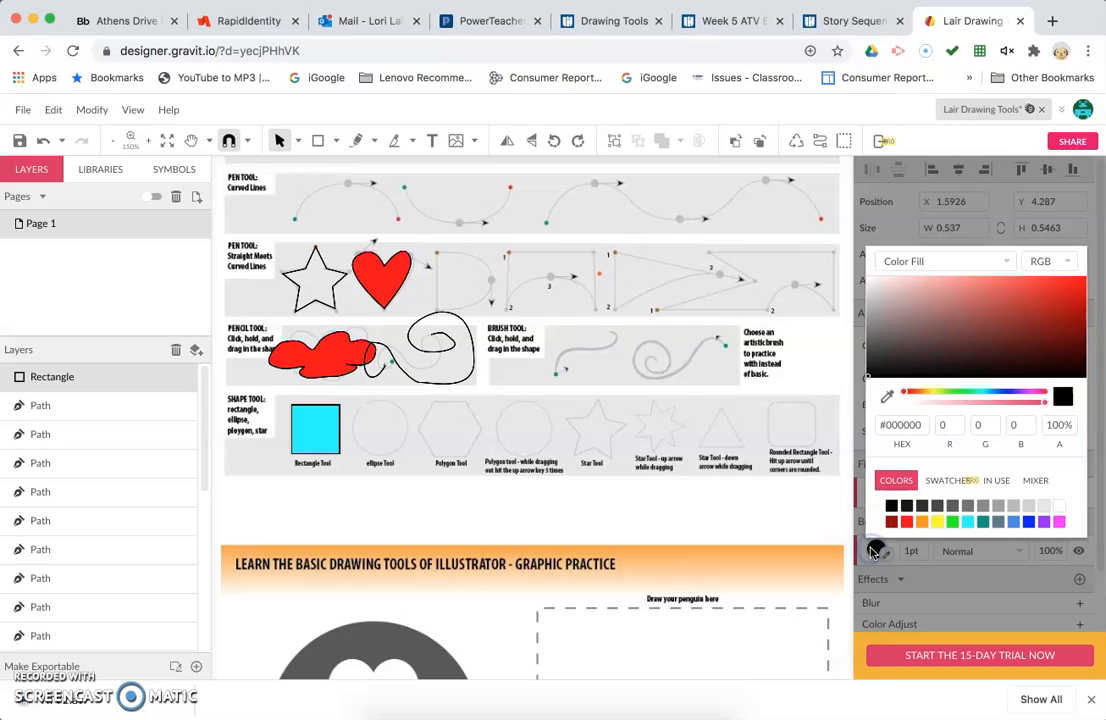
click(967, 523)
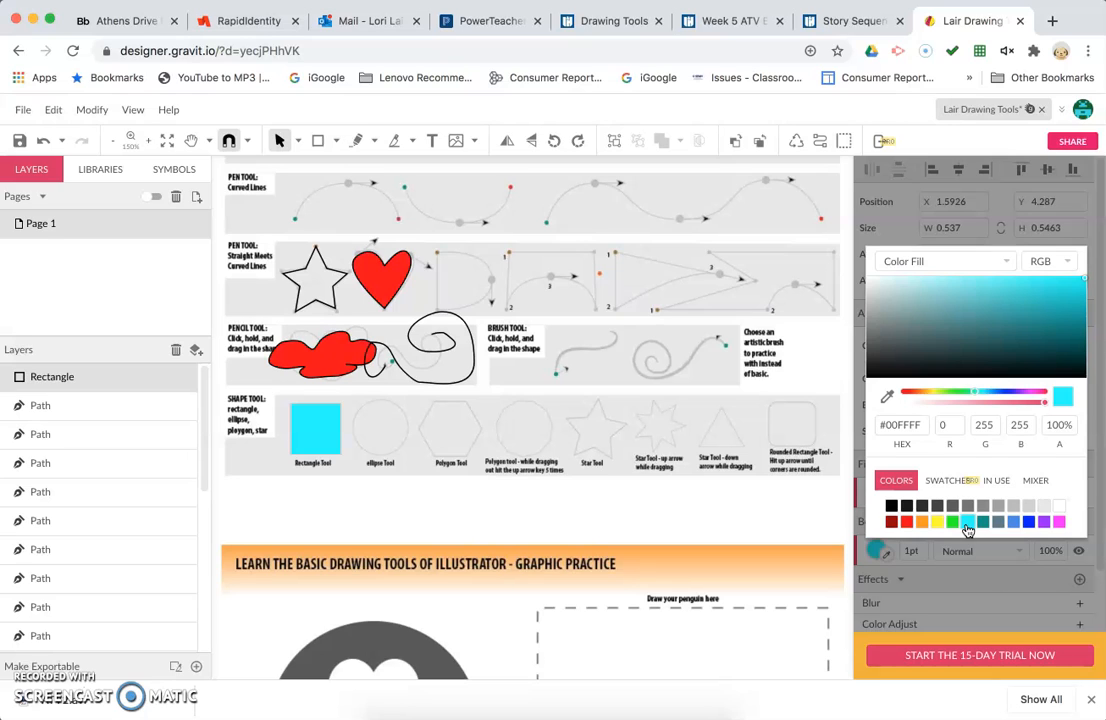
click(891, 508)
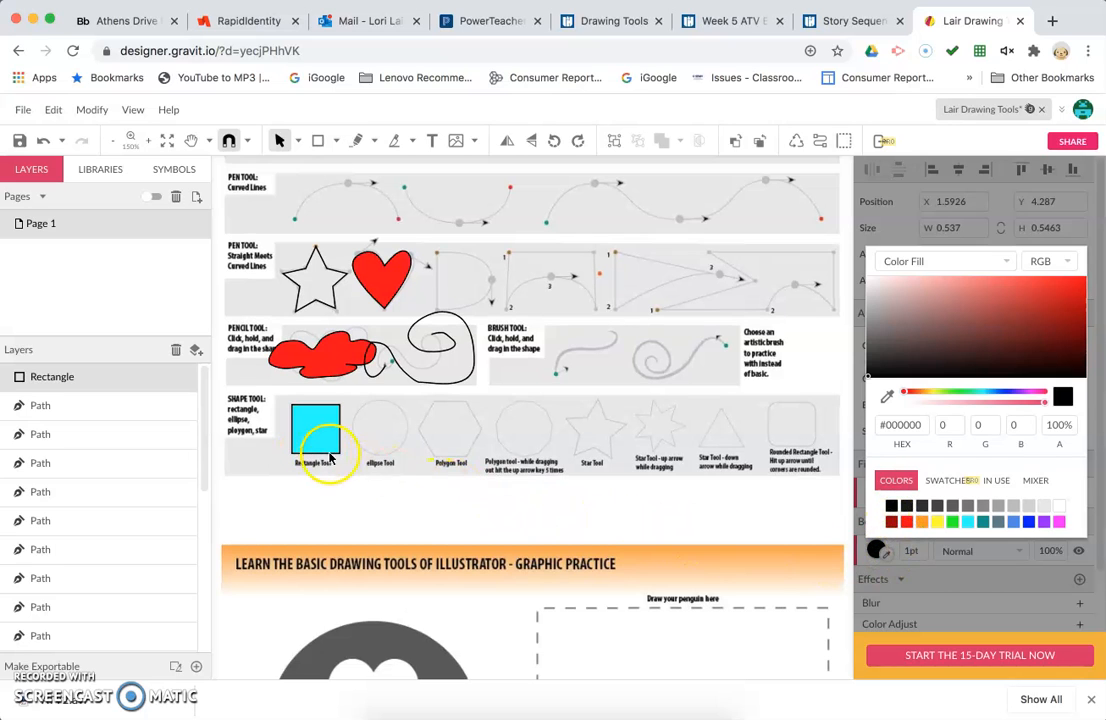
- Set the cyan square's border width to 6 pt
click(909, 550)
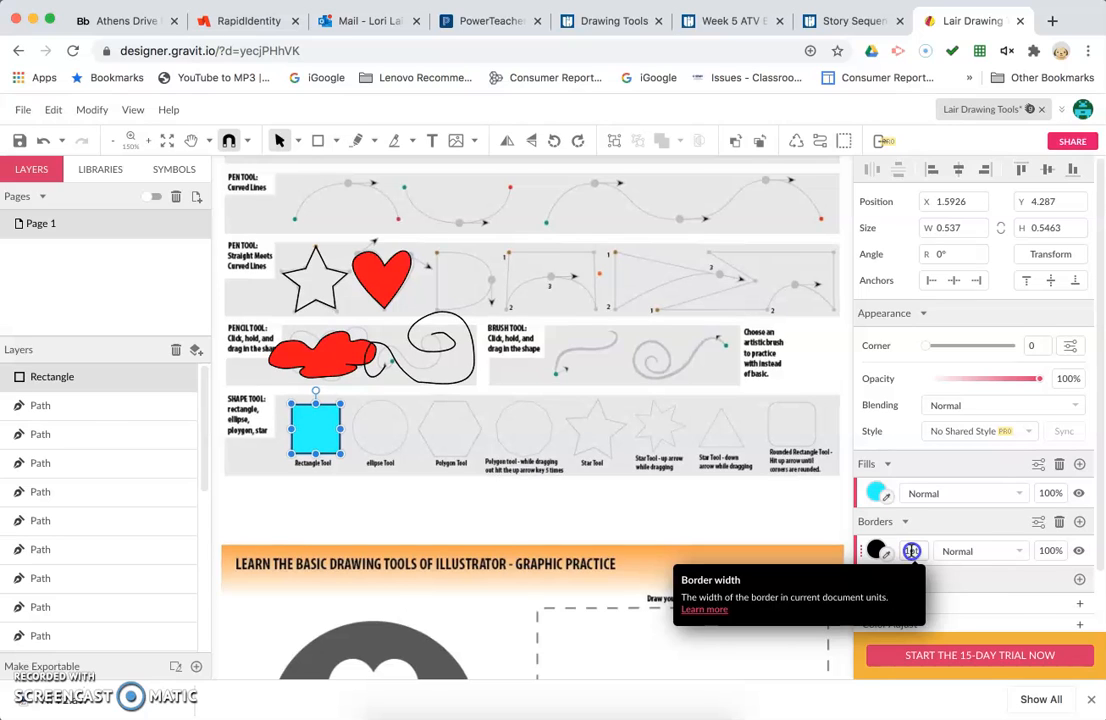
click(911, 551)
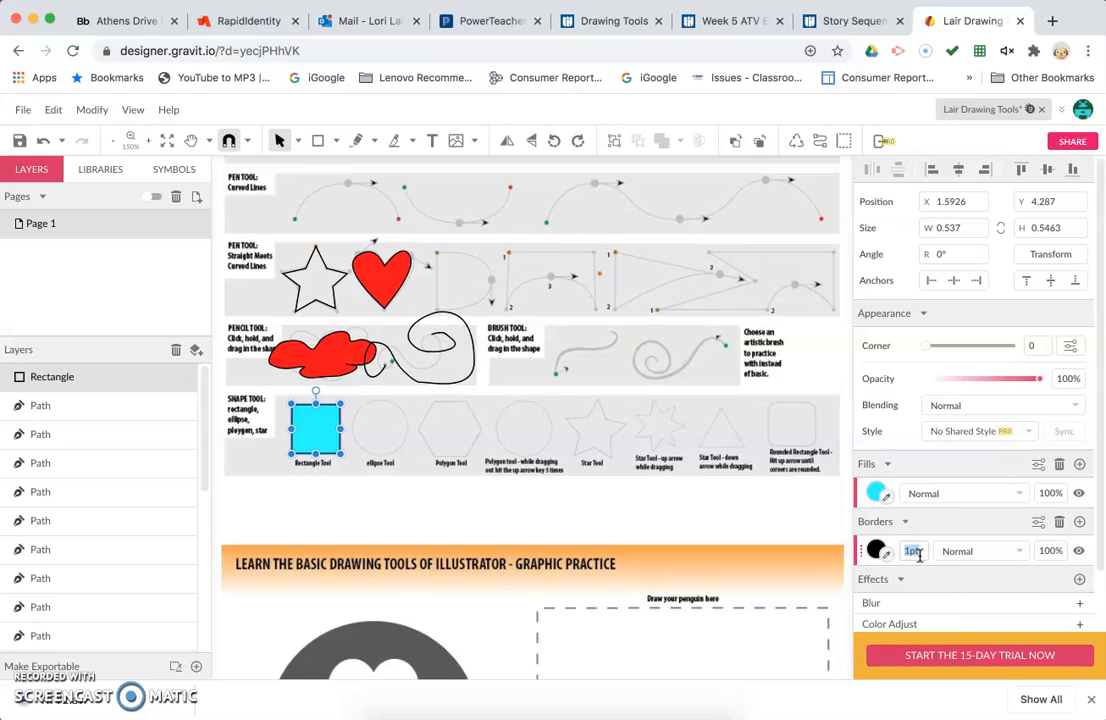
text(6)
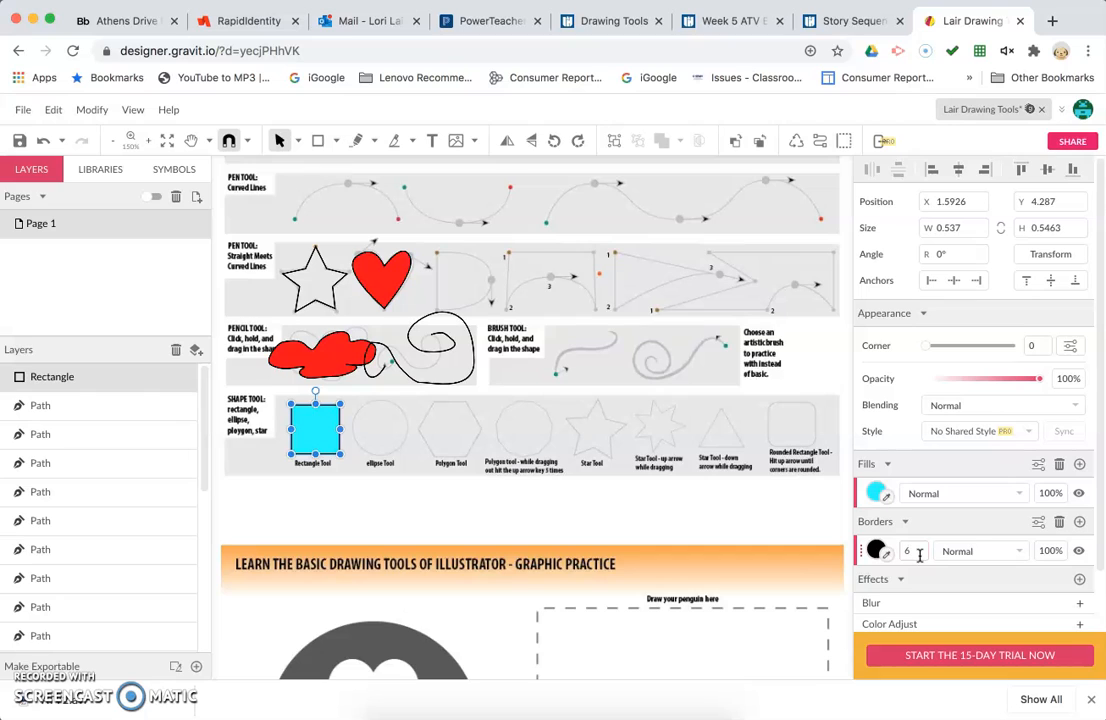
key(Return)
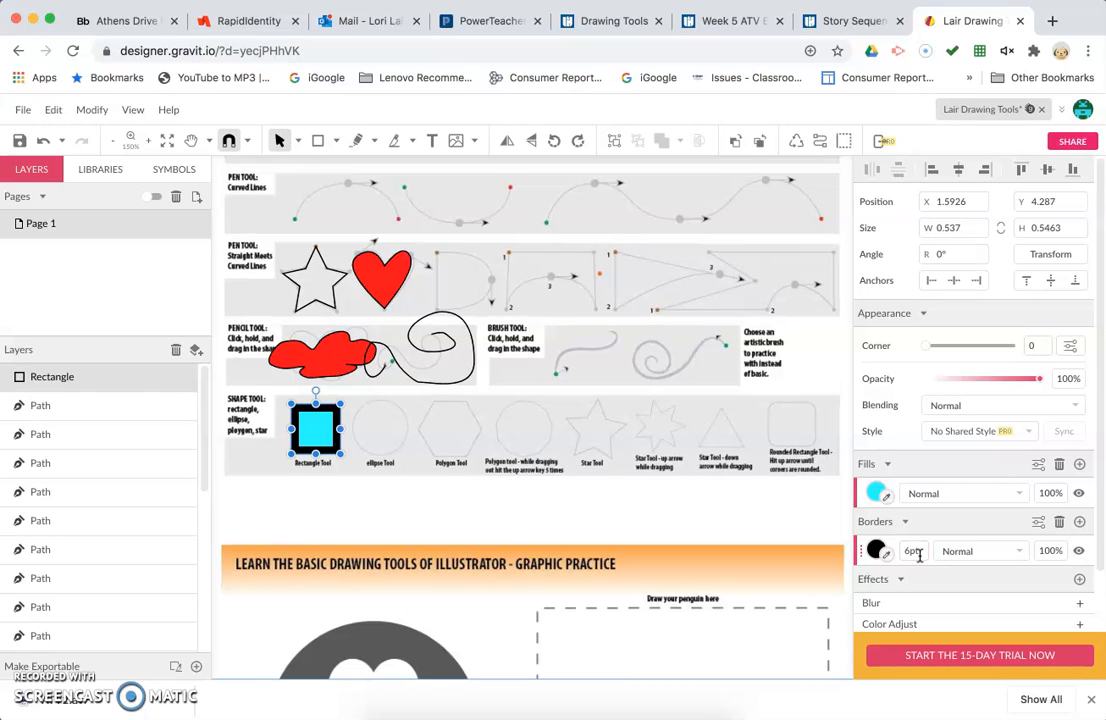
- Set the cyan square's border width to 1 pt and its border colour to cyan #00FFFF
click(909, 553)
key(BackSpace)
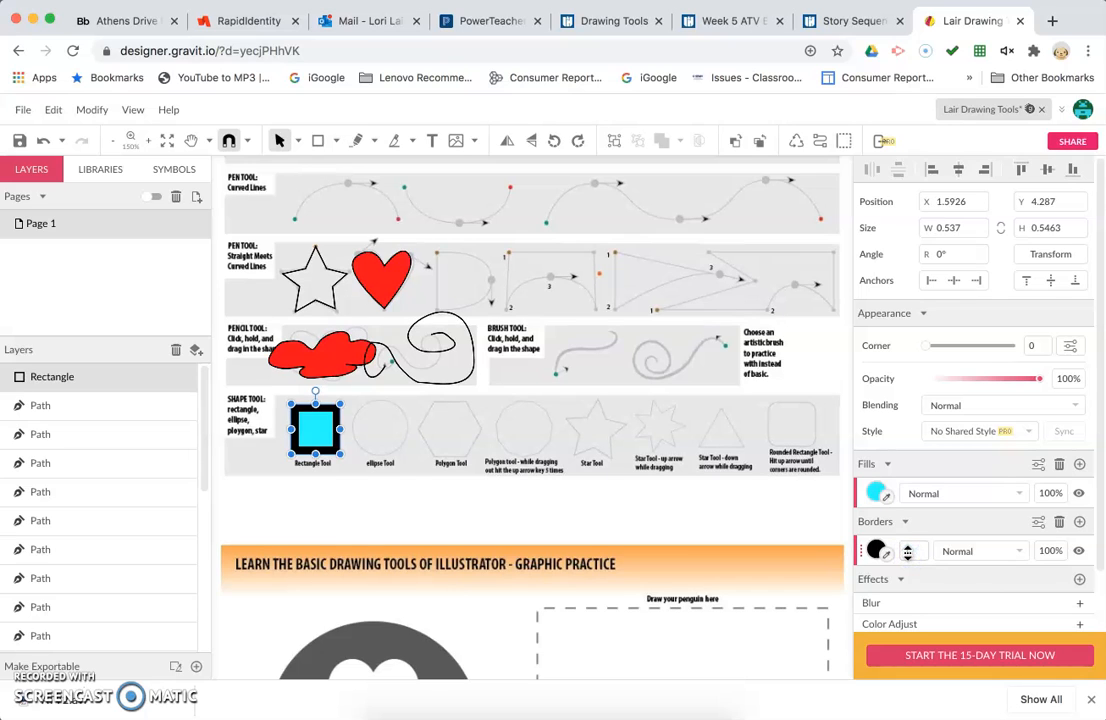
text(0)
key(Return)
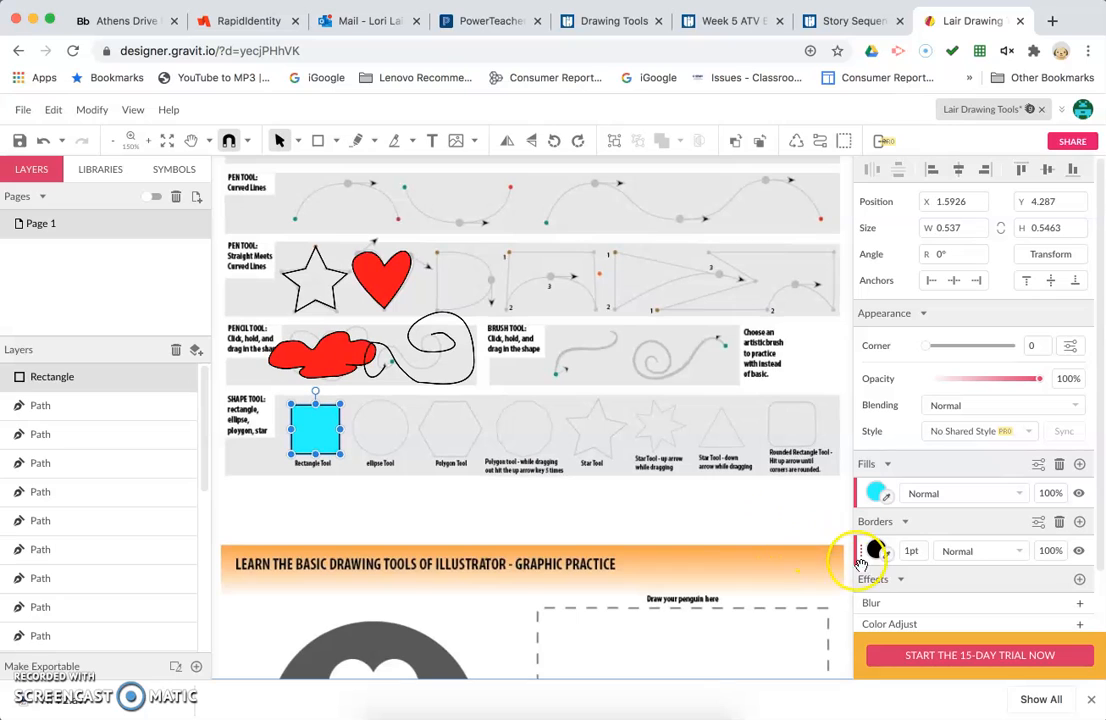
click(876, 551)
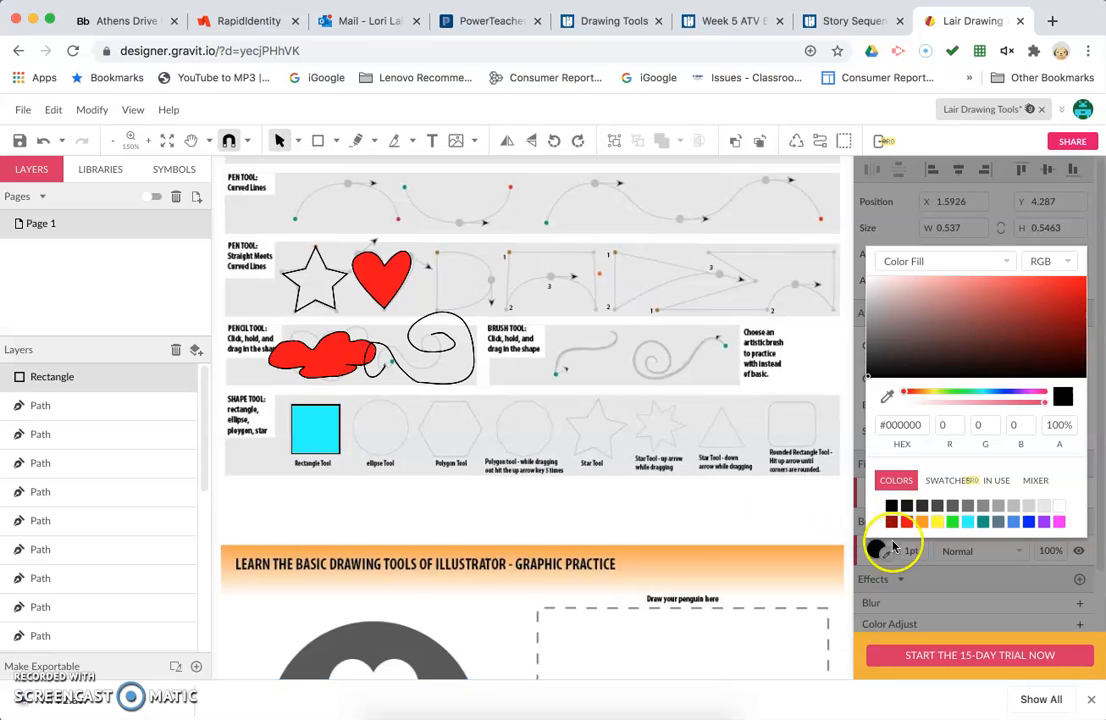
click(969, 526)
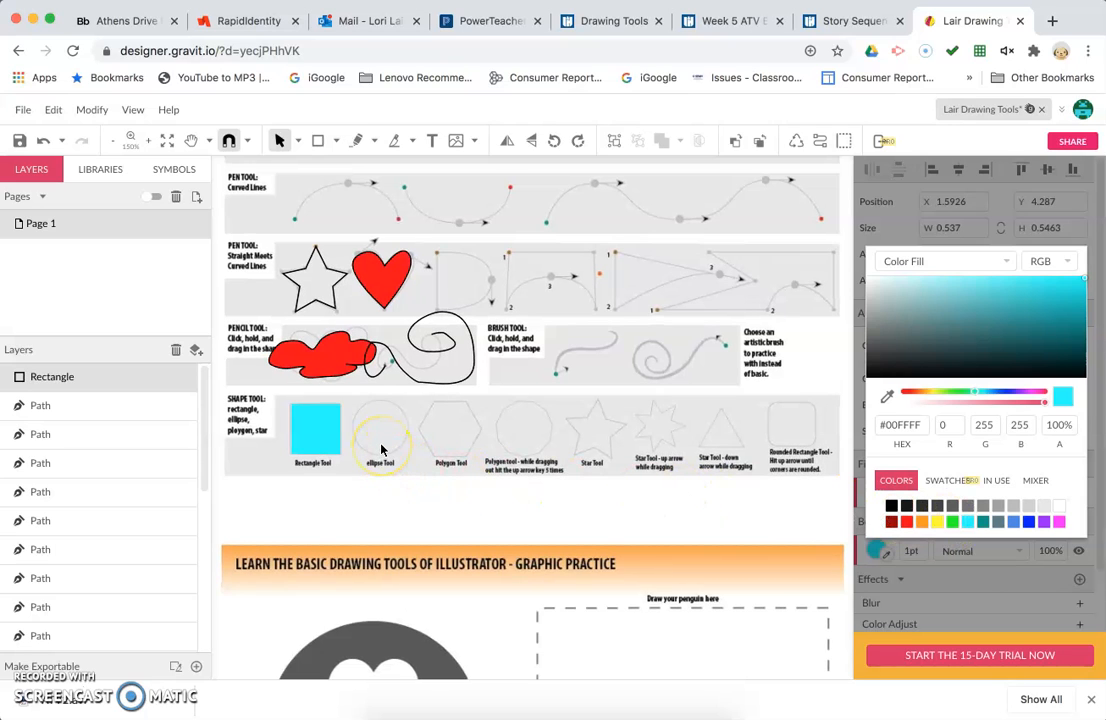
- Try drawing an ellipse about 0.40 by 0.58 in over the ellipse guide and widening it, and undo both changes
click(334, 141)
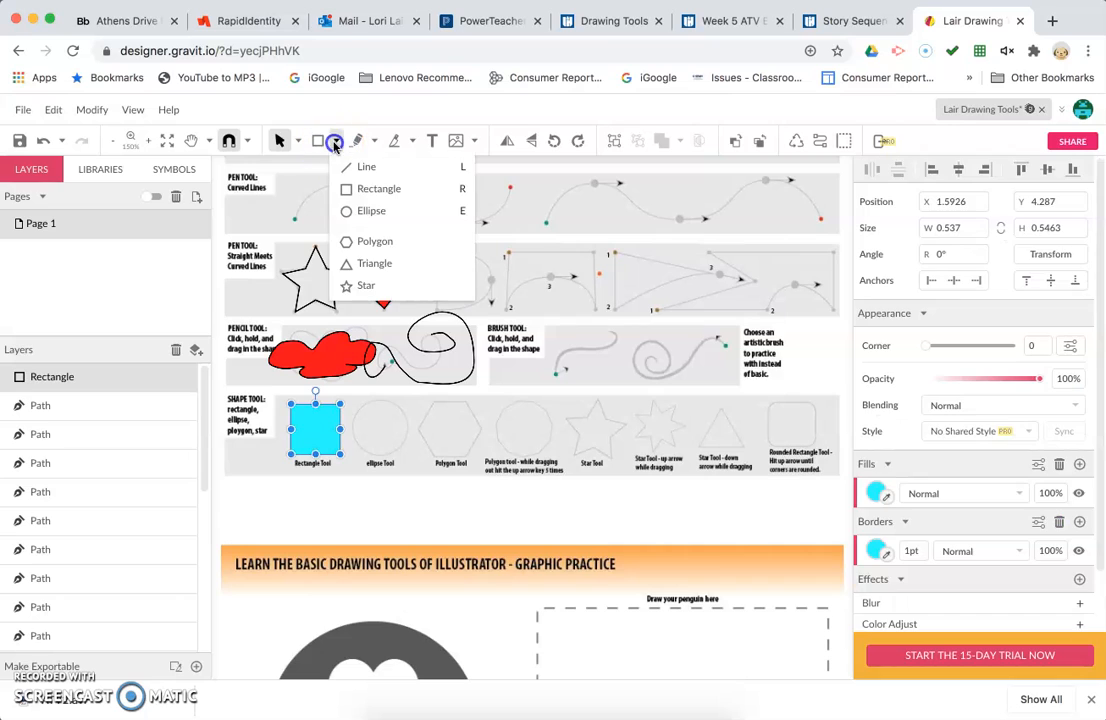
click(362, 210)
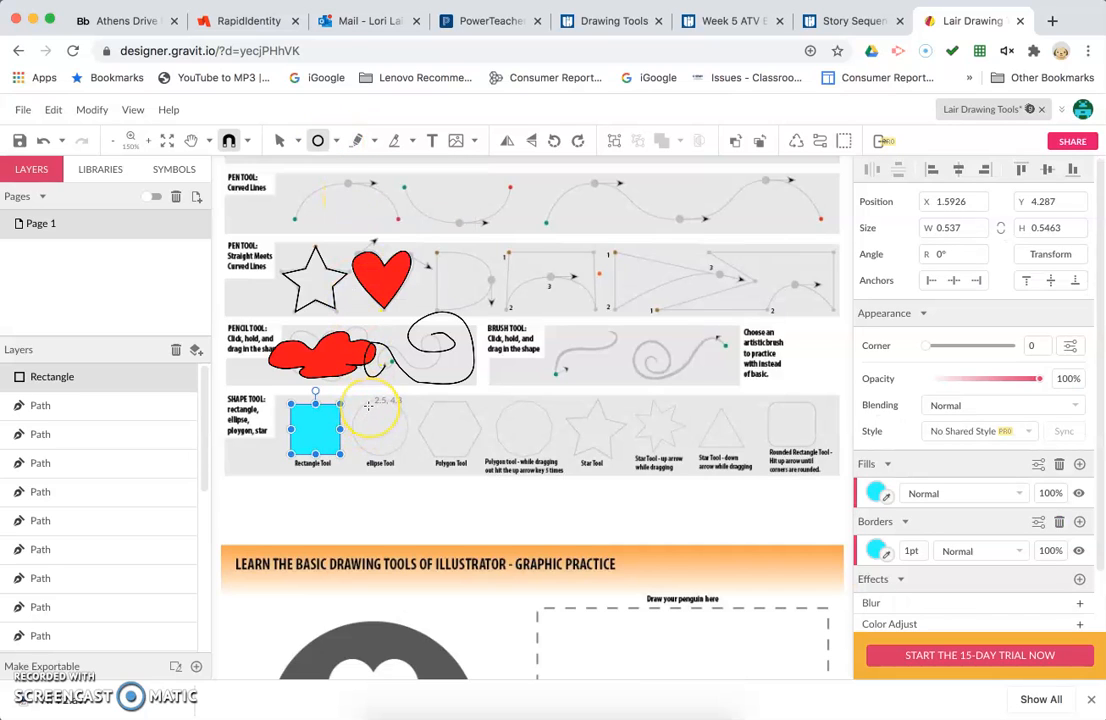
drag(369, 407, 406, 459)
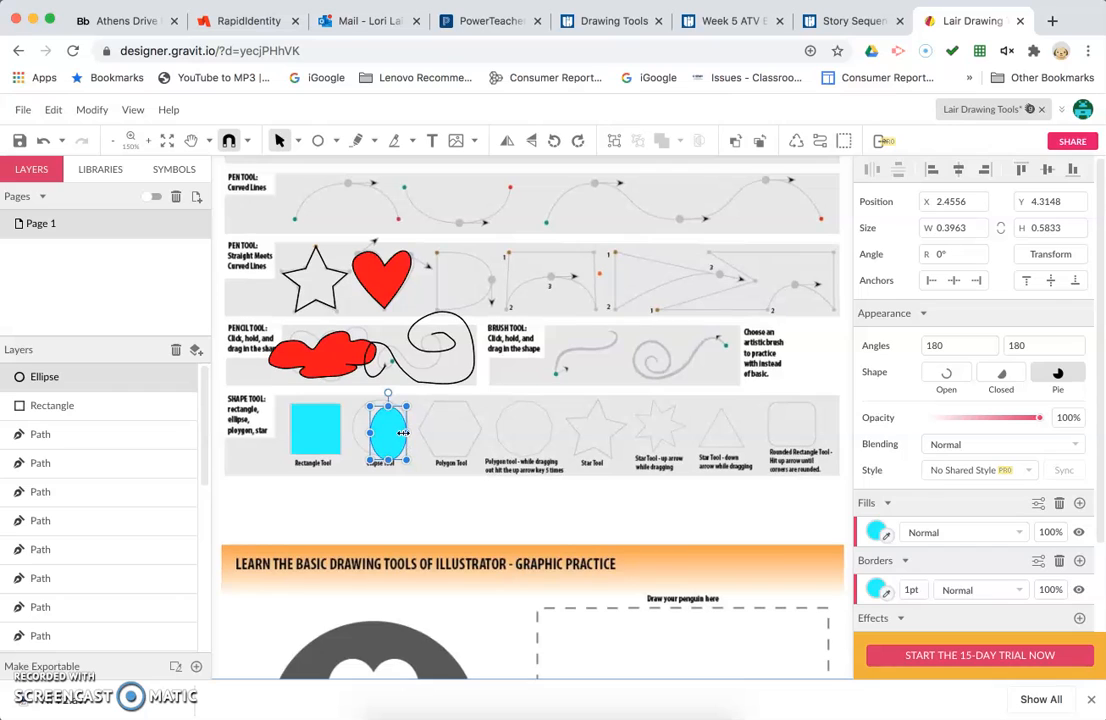
drag(404, 433, 422, 429)
key(super+z)
key(super+z)
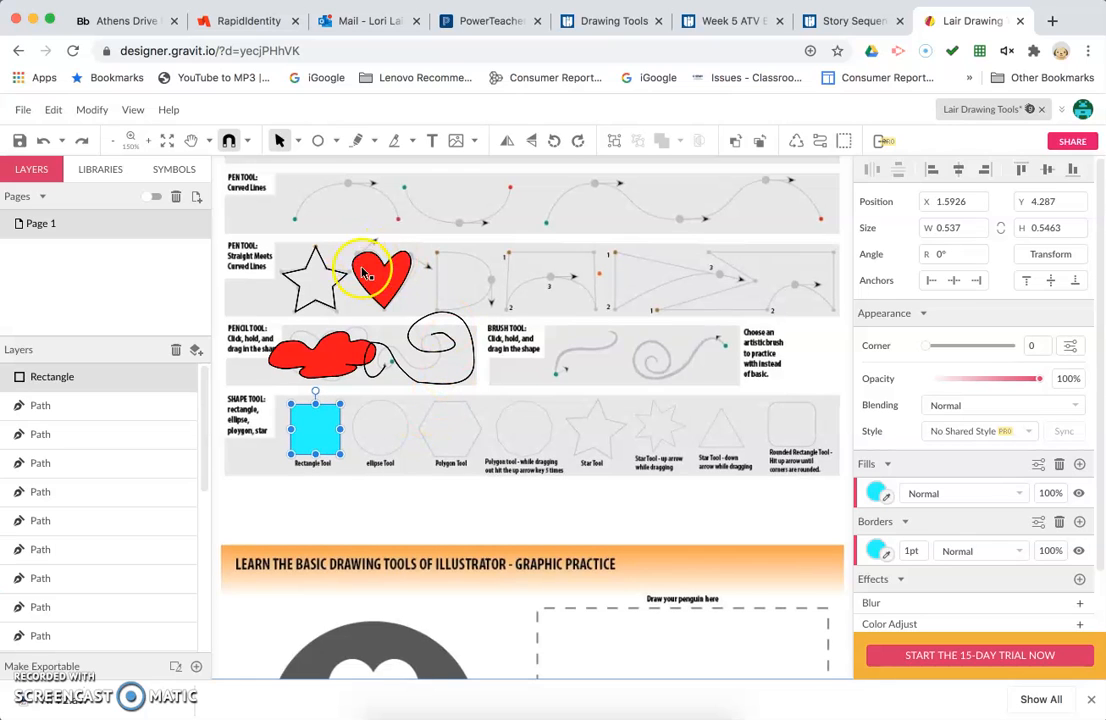
- Draw a cyan circle about 0.68 in across with the Ellipse tool, move it onto the ellipse guide, and deselect it
click(319, 142)
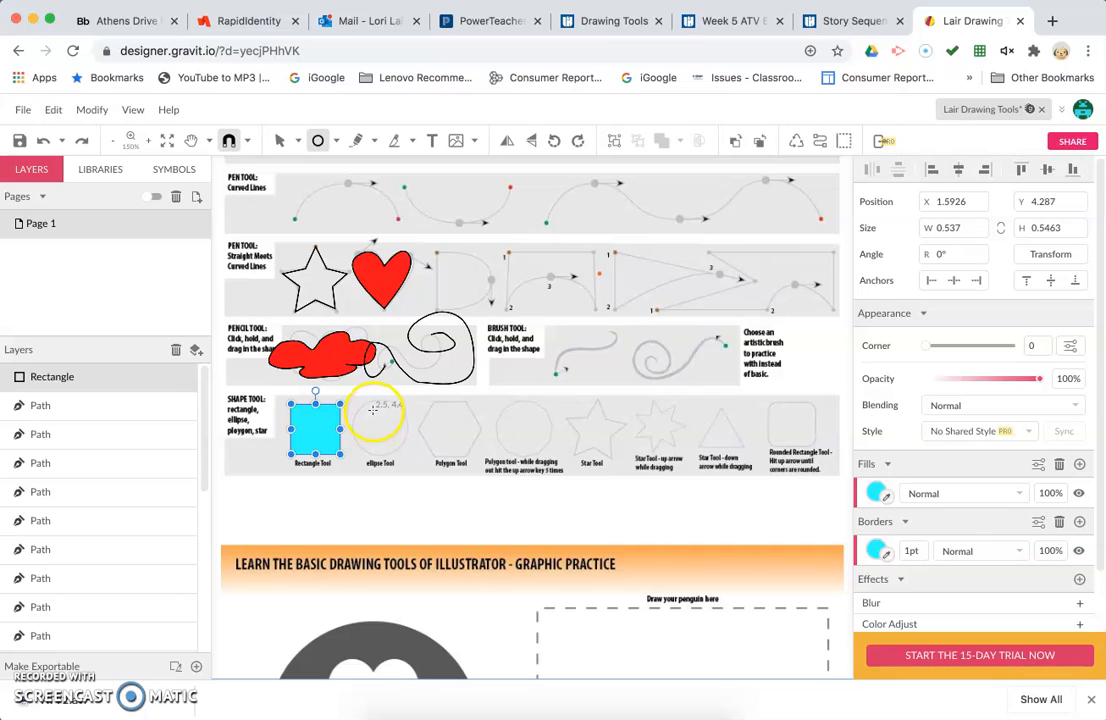
drag(373, 411, 418, 472)
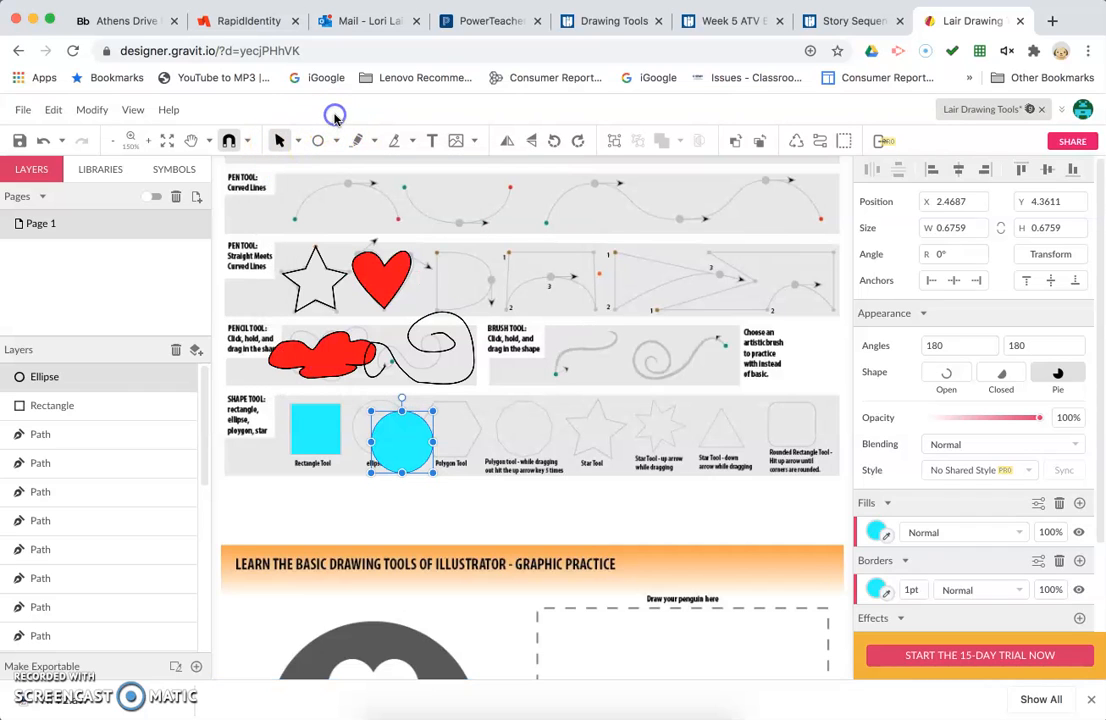
drag(403, 451, 381, 443)
click(380, 489)
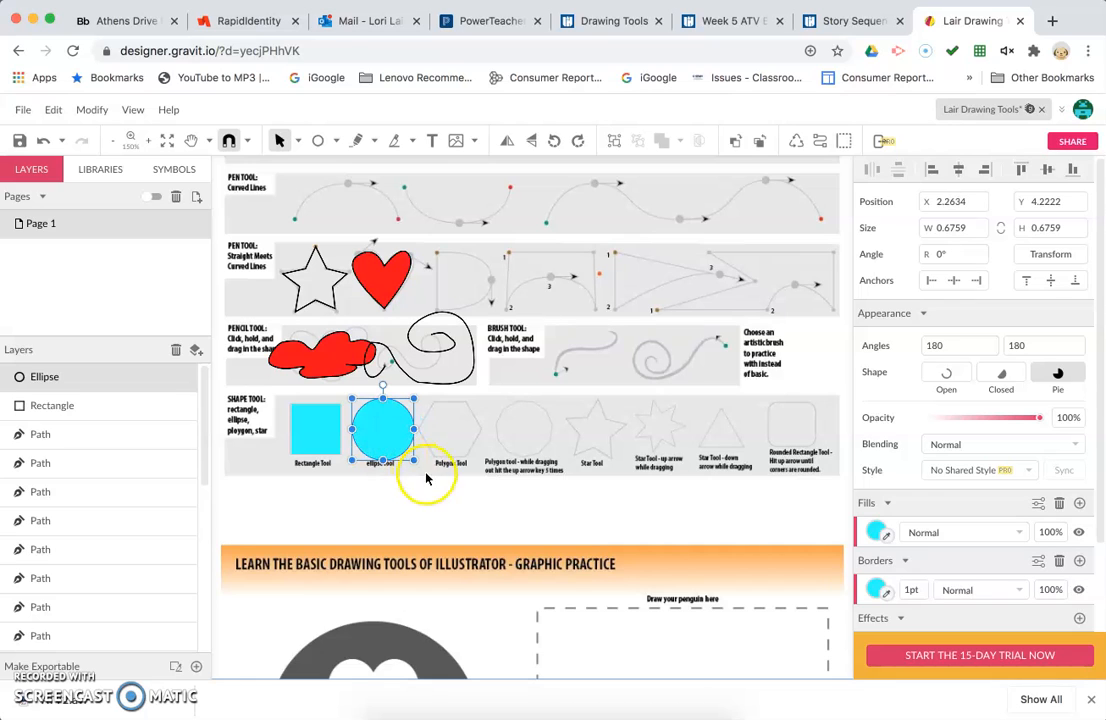
click(454, 498)
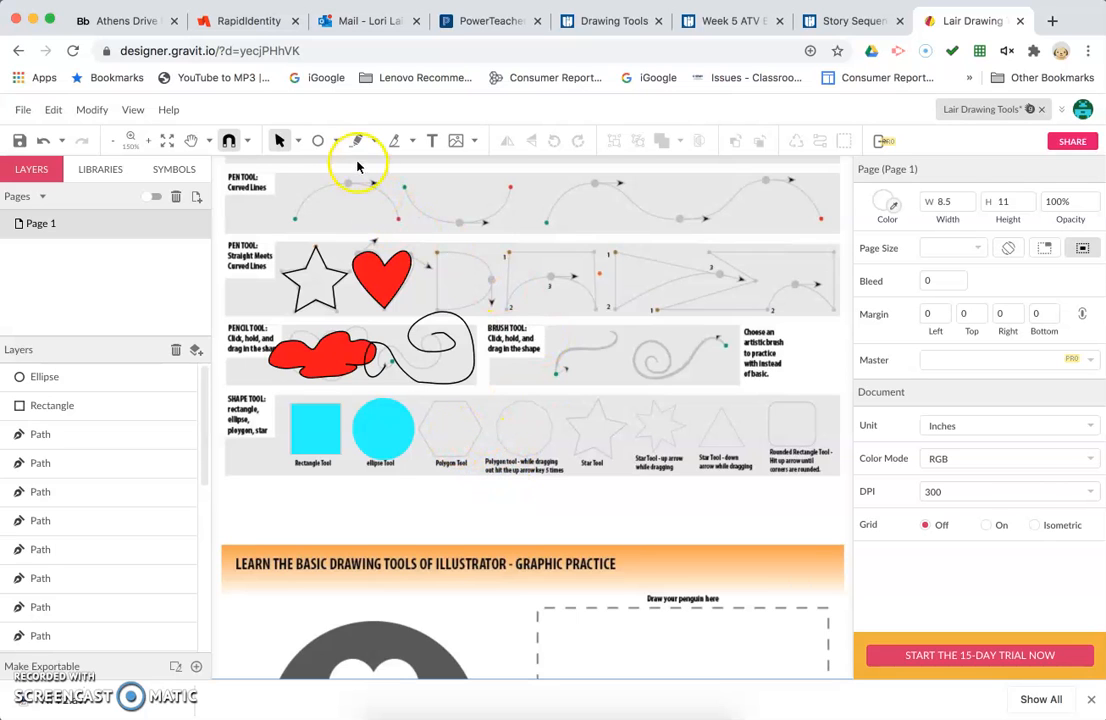
- Draw a five-pointed star about 0.83 by 0.84 in with green #00FF00 fill over the Star Tool guide
click(335, 141)
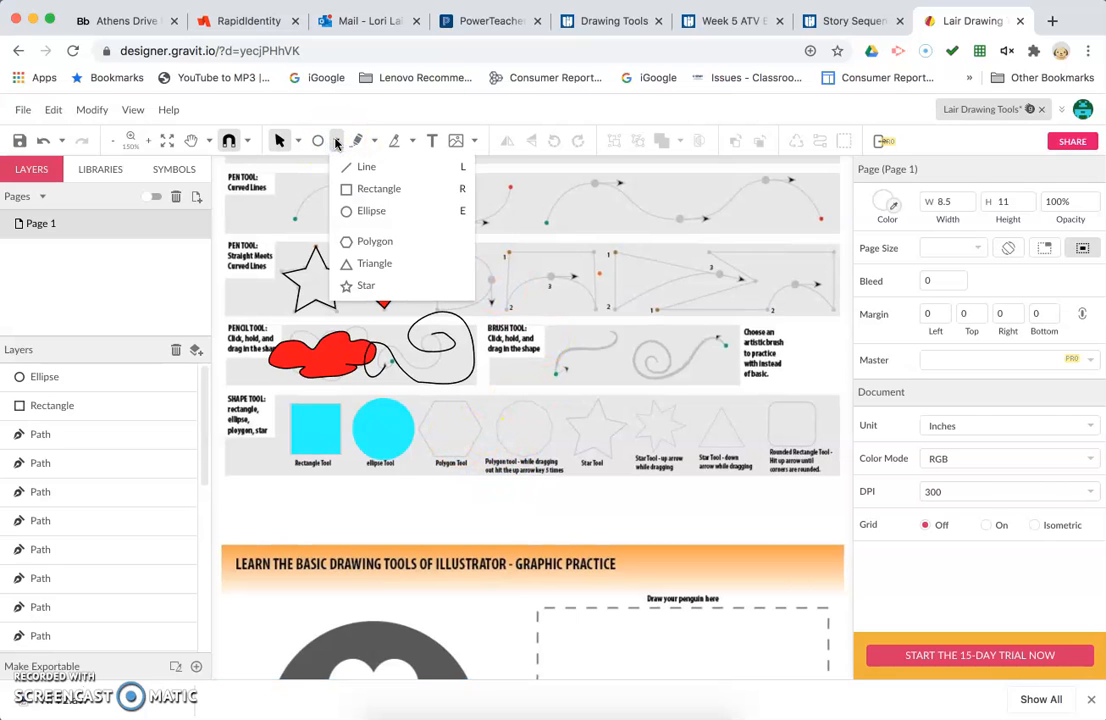
click(369, 285)
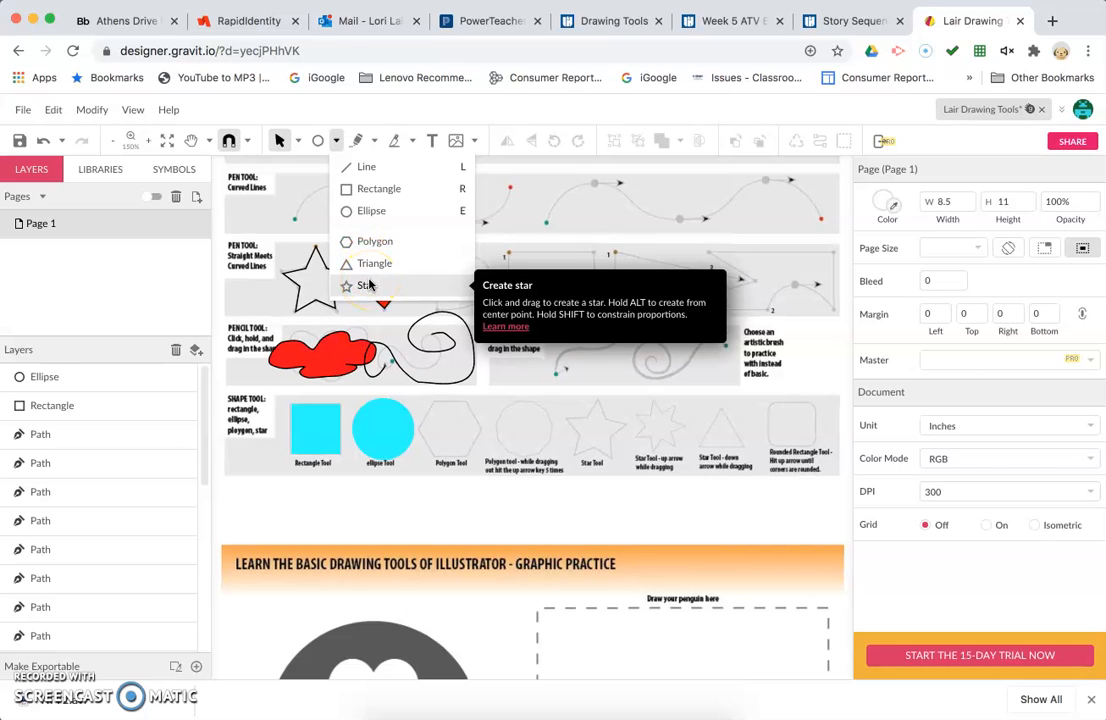
click(369, 285)
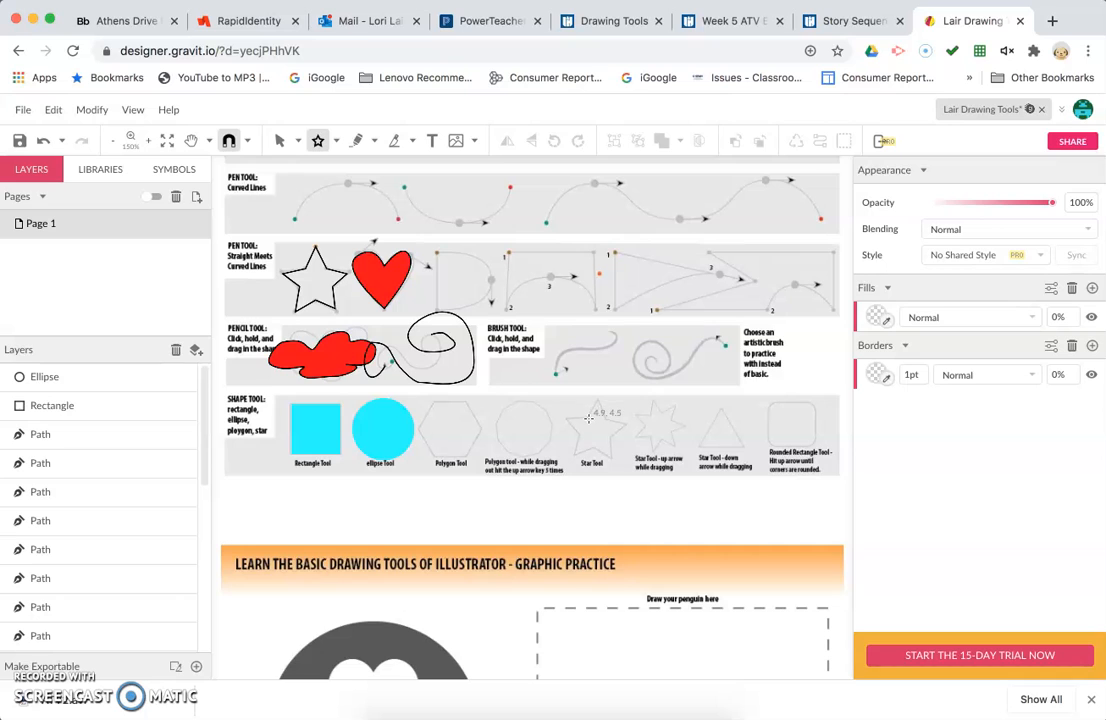
click(872, 318)
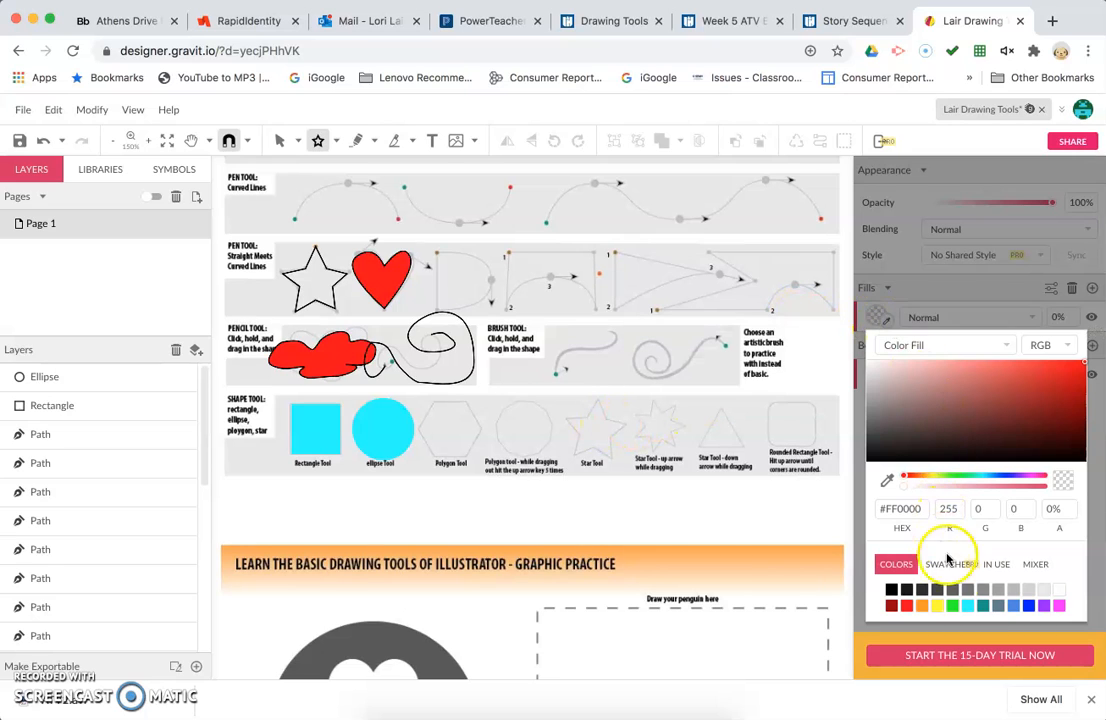
click(953, 606)
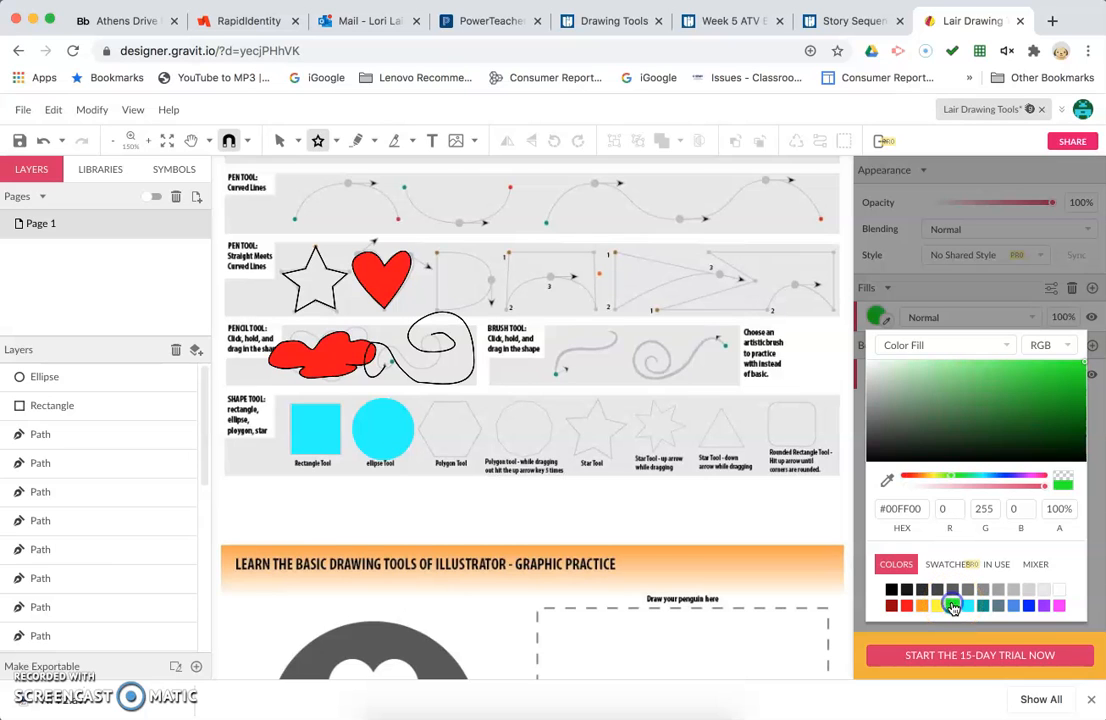
drag(590, 411, 620, 441)
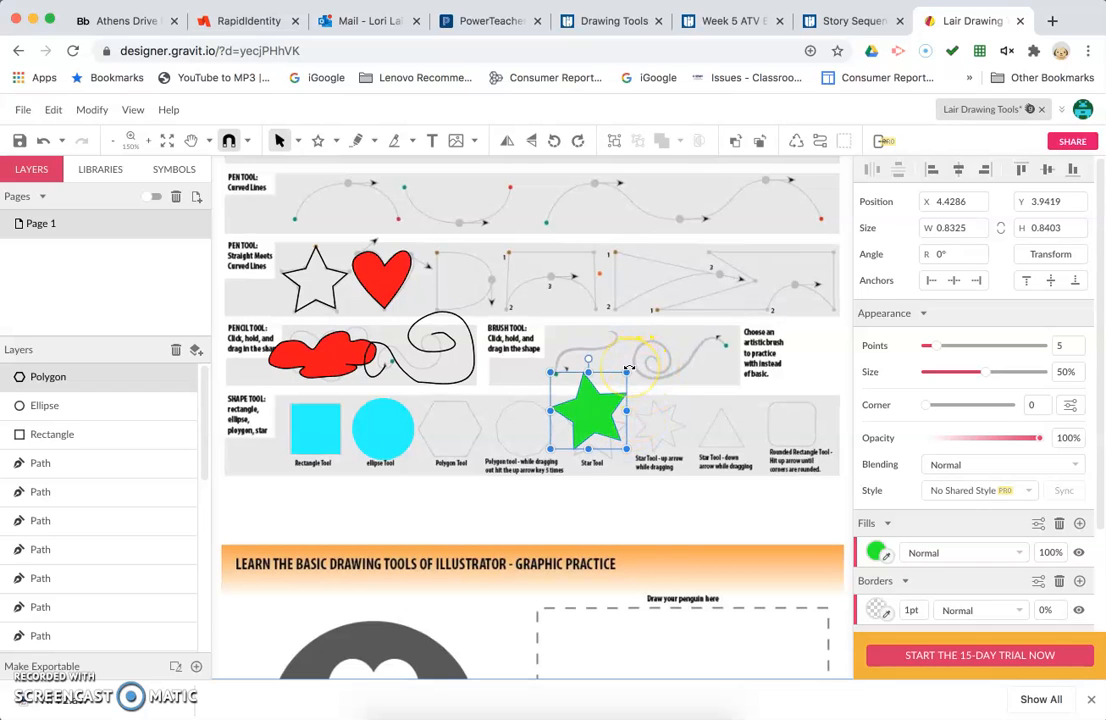
- Shrink the green star to about 0.65 by 0.67 in and rotate it to about 2.1°
drag(629, 367, 638, 388)
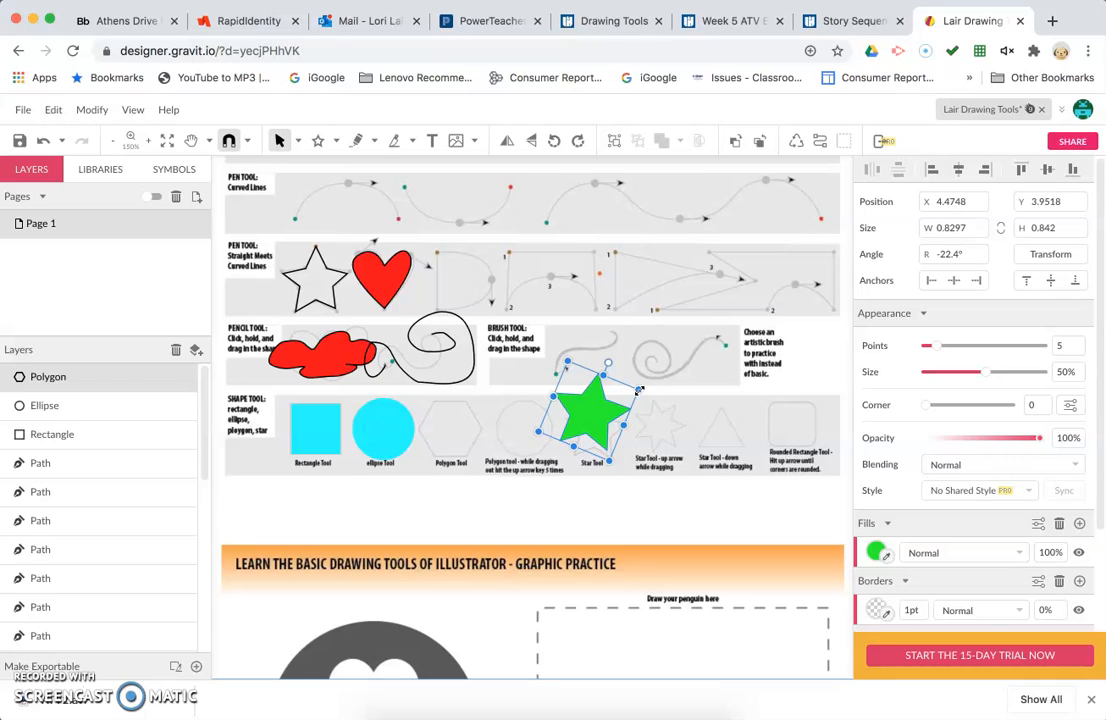
drag(640, 391, 618, 400)
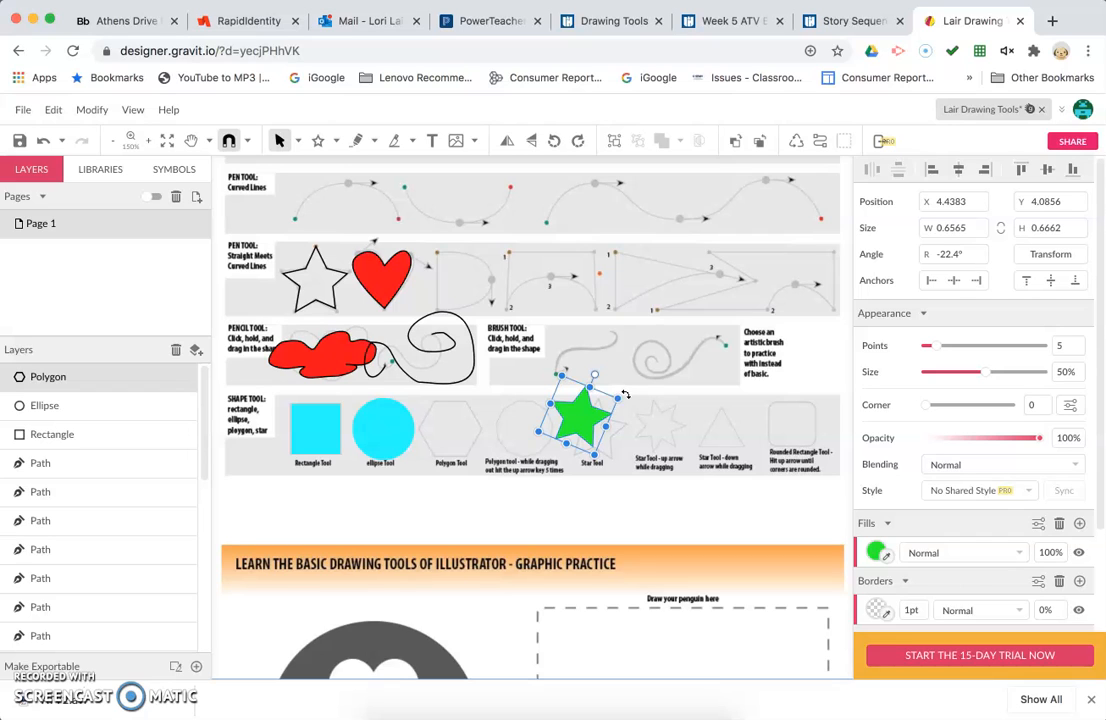
drag(625, 395, 612, 370)
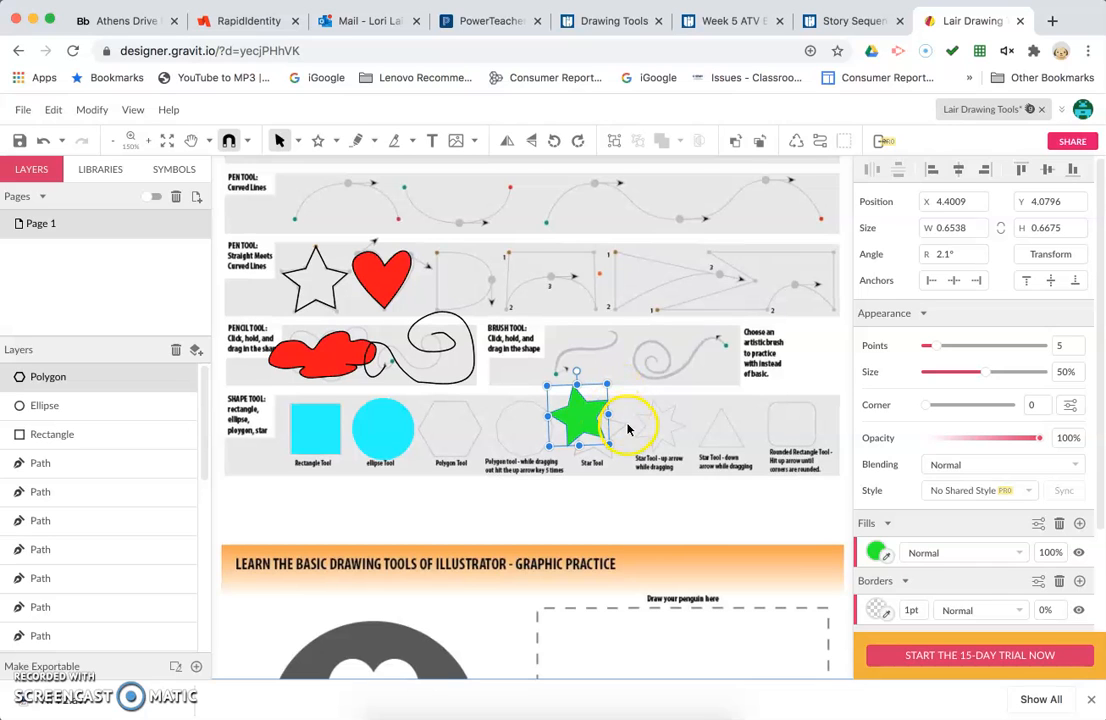
- Move the green star onto the Star Tool guide, rotate it slightly clockwise to match the outline, and deselect it
click(590, 423)
click(639, 501)
click(585, 422)
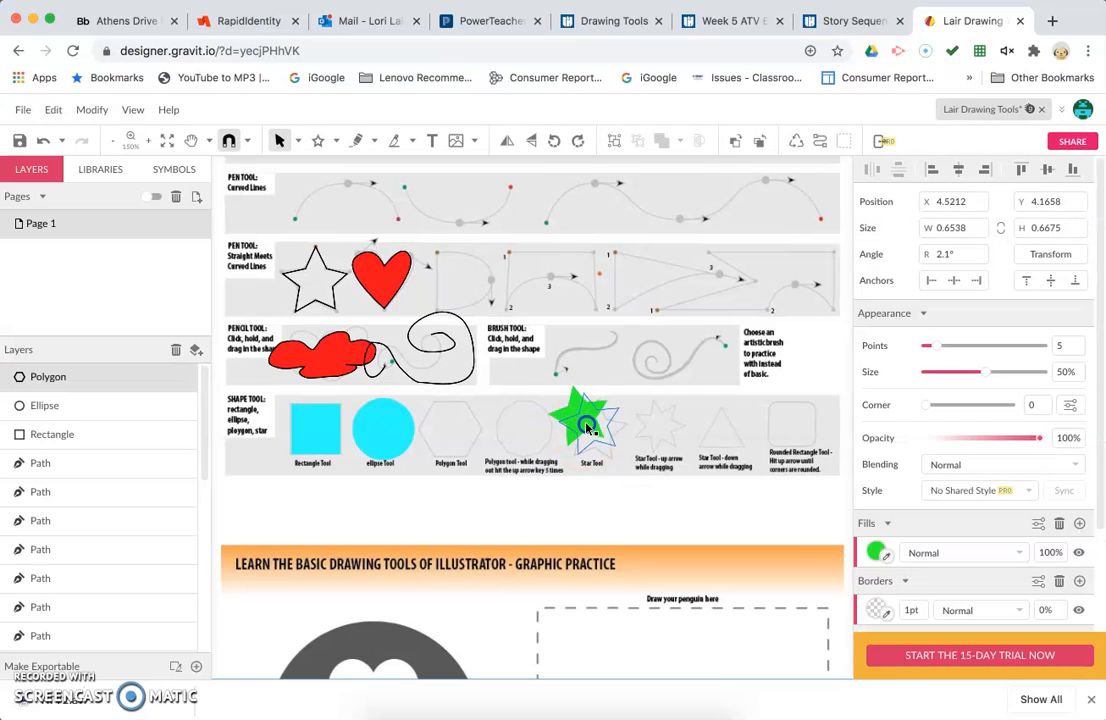
drag(588, 430, 589, 430)
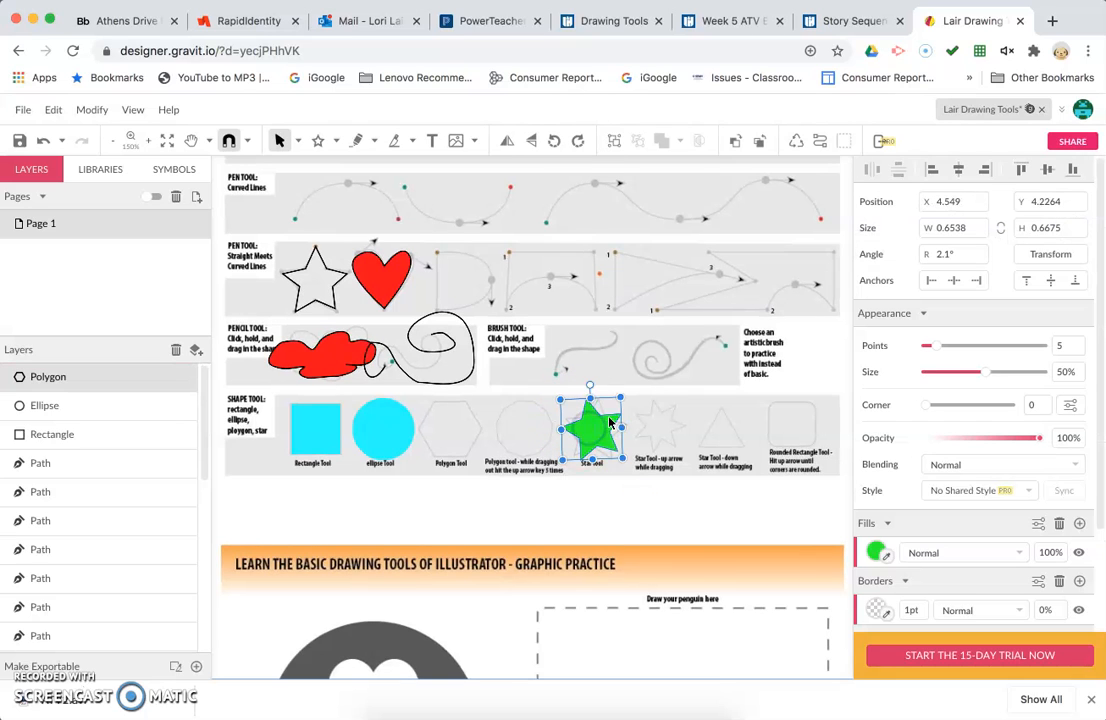
drag(623, 390, 633, 405)
click(634, 494)
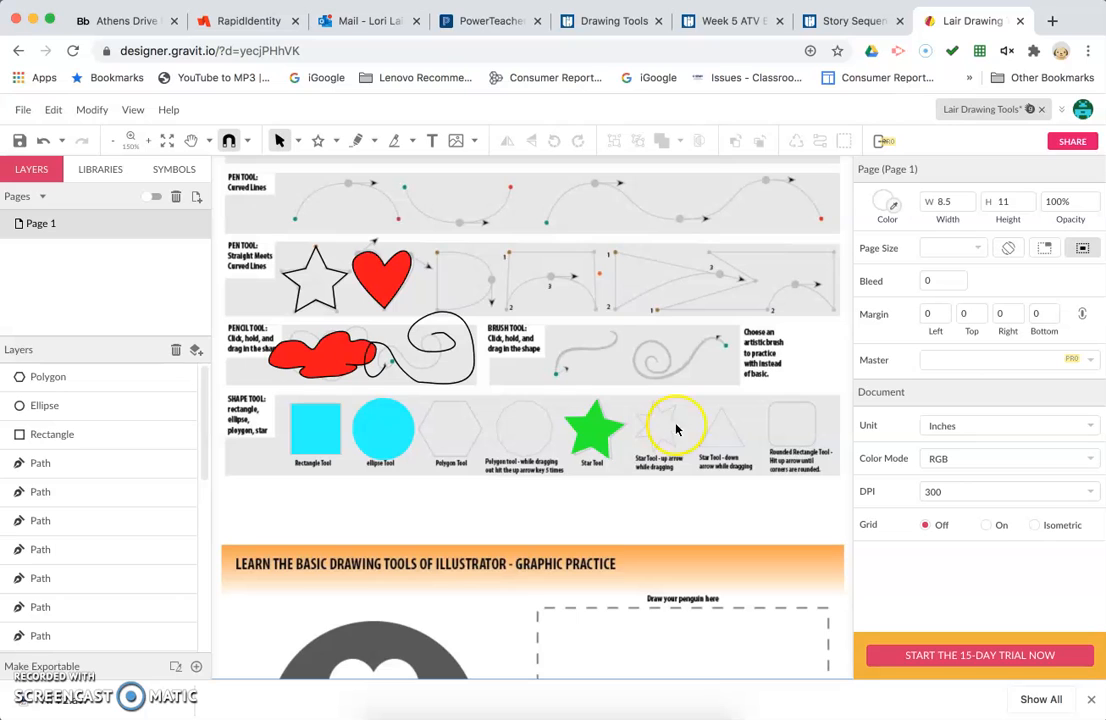
- Draw a five-pointed star about 0.77 by 0.73 in with blue #0000FF fill over the multi-point star guide, and deselect it
click(318, 141)
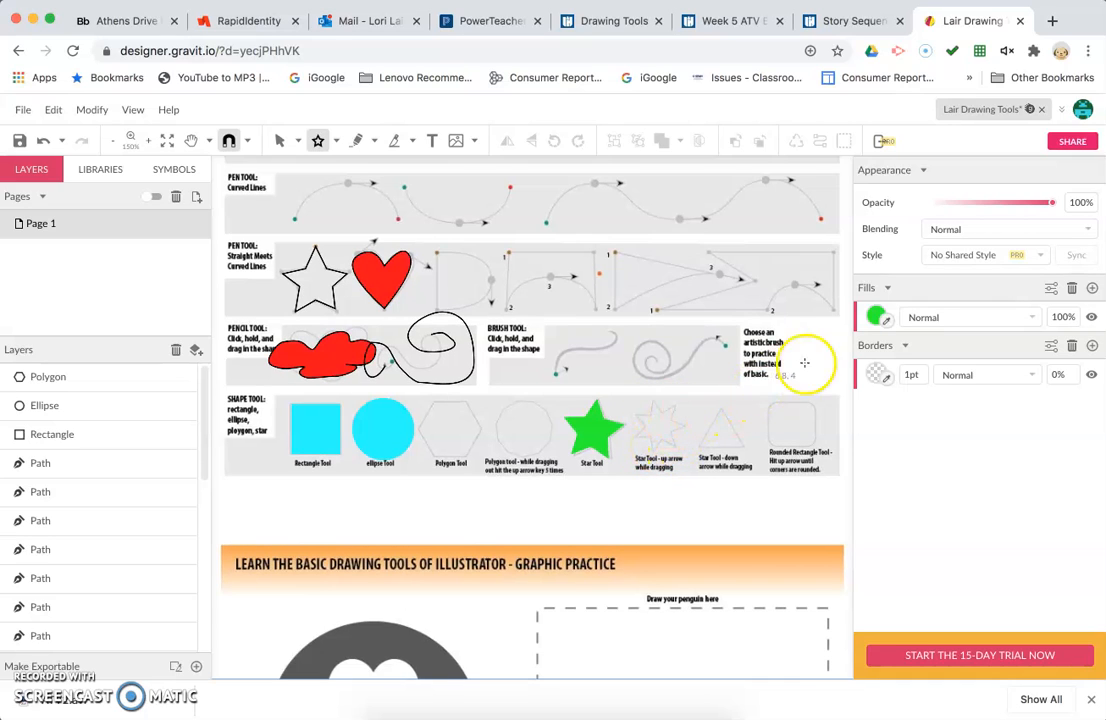
click(878, 320)
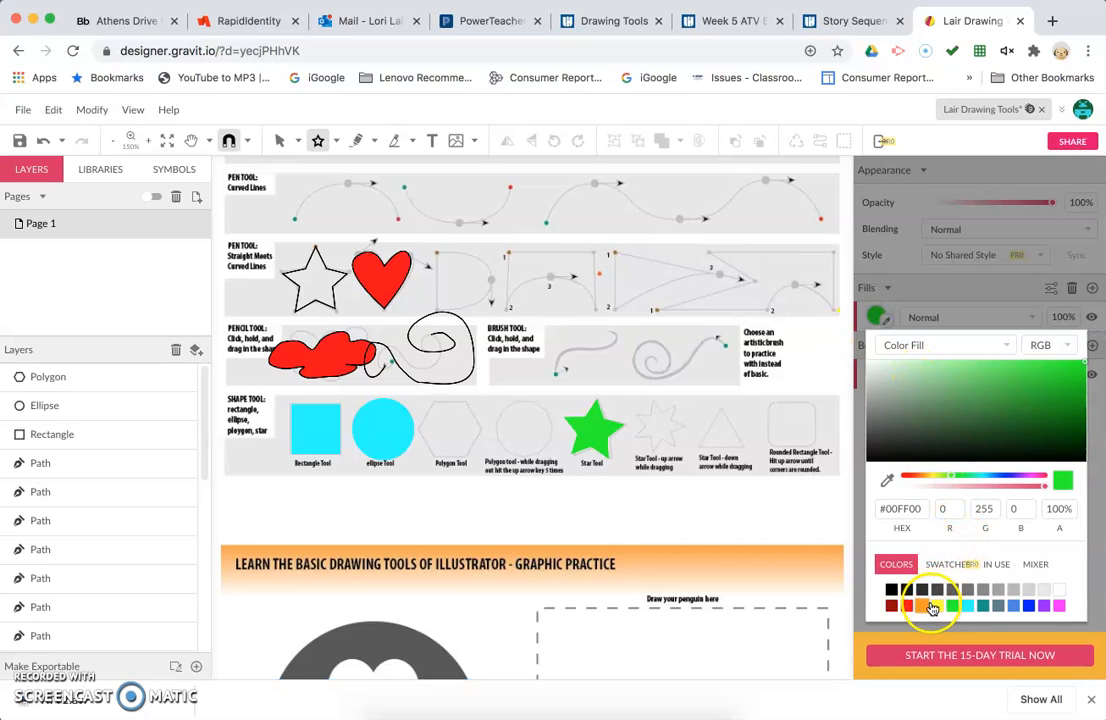
click(1028, 608)
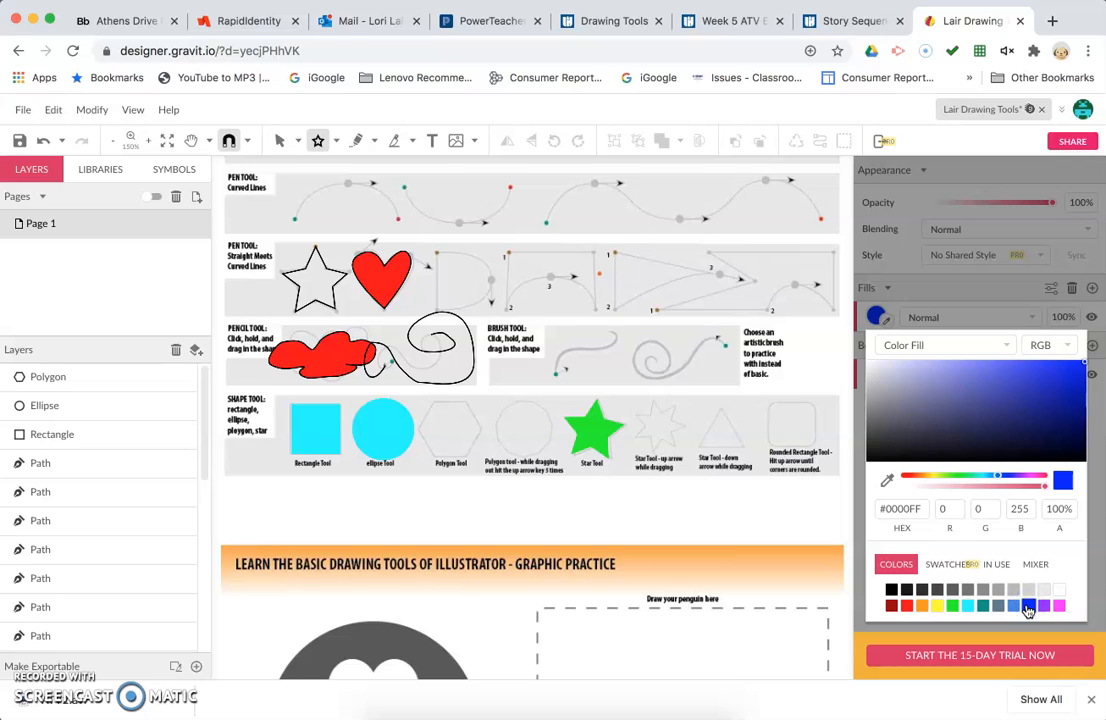
click(657, 412)
drag(657, 412, 685, 441)
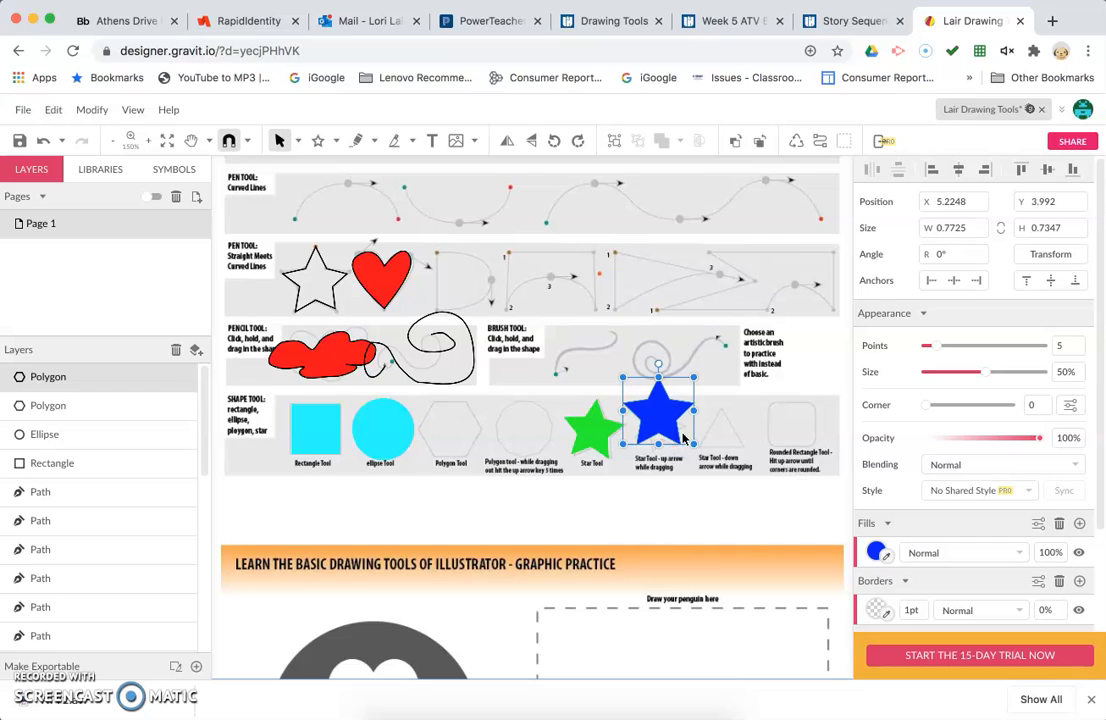
click(643, 505)
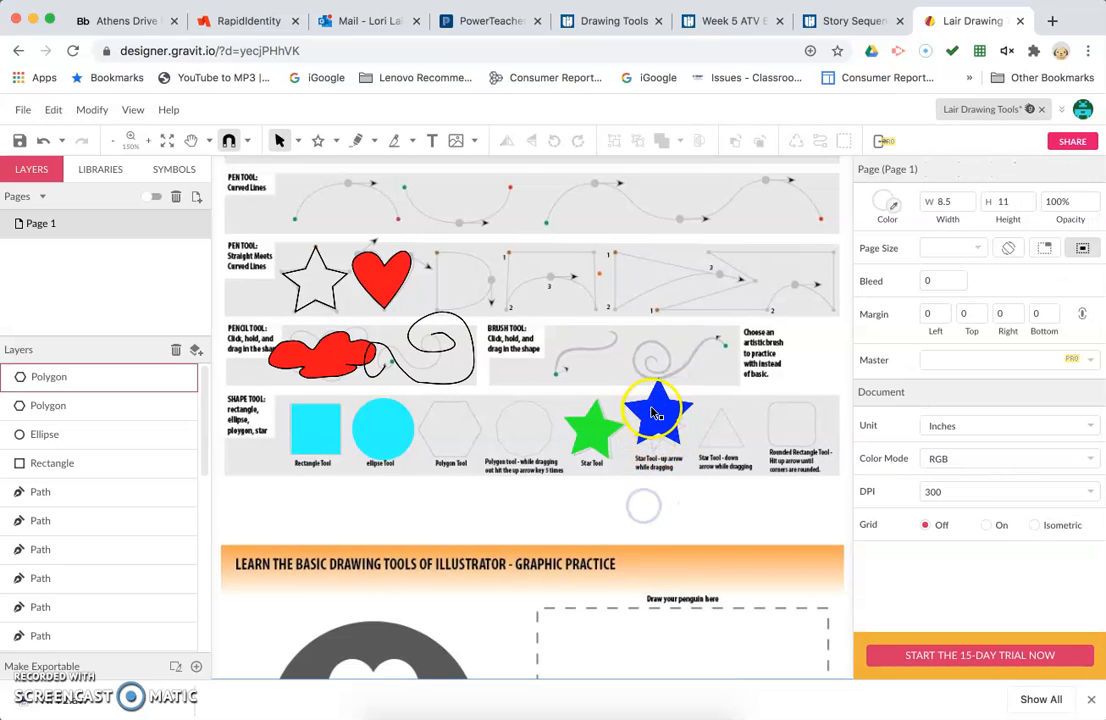